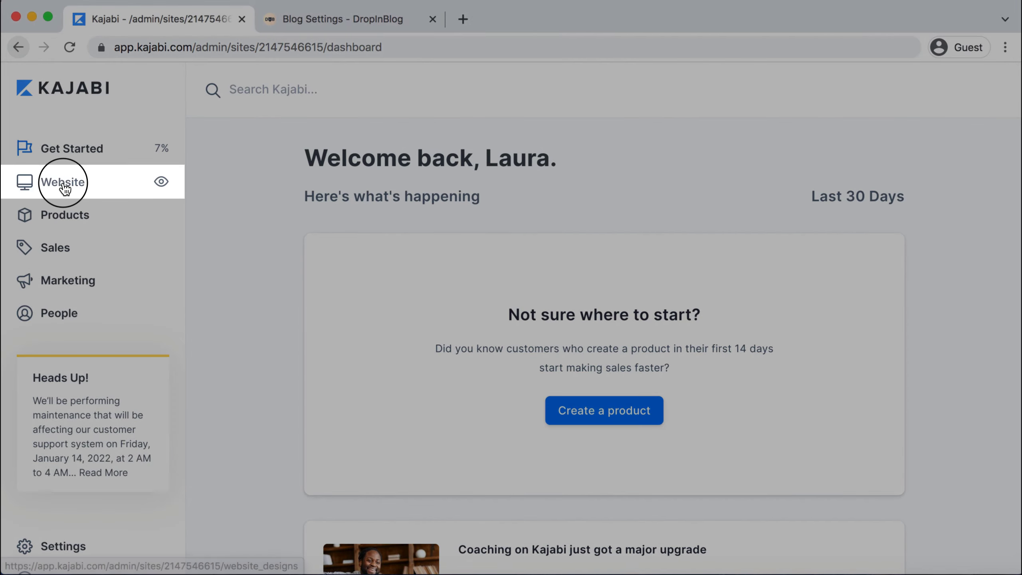
Create a new website page named "New Blog" and open it for customization.
left_click(63, 183)
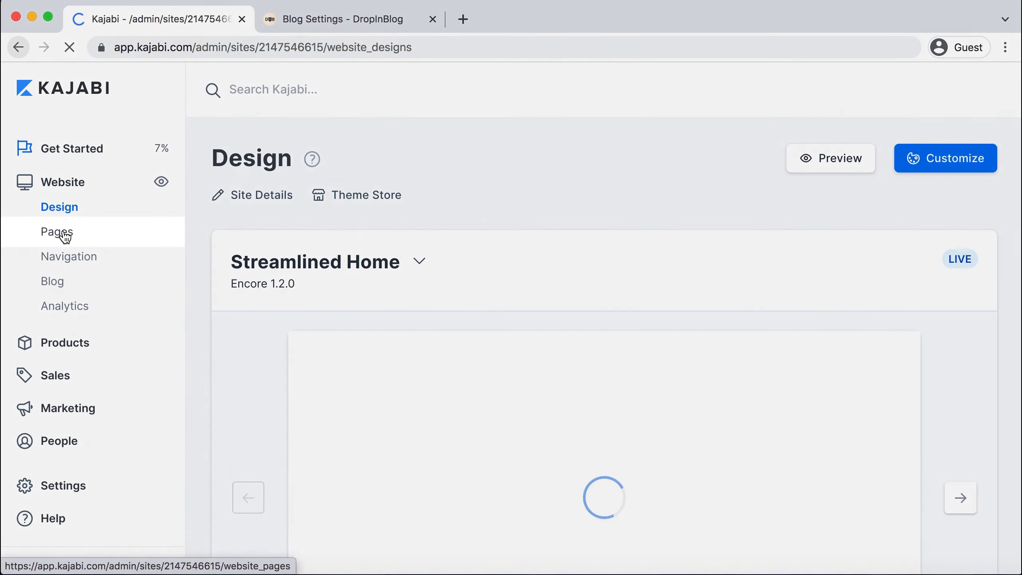
left_click(63, 236)
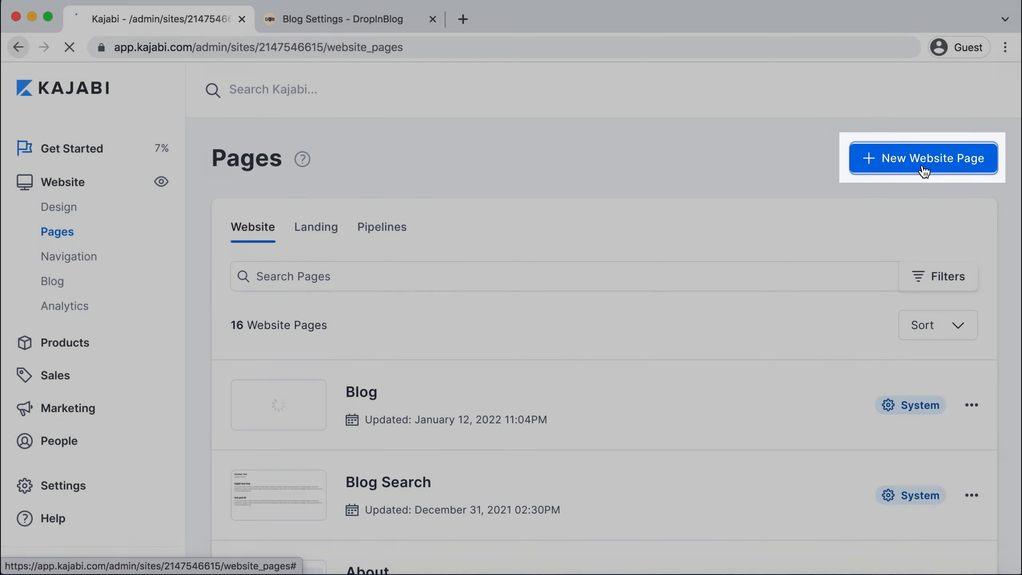
left_click(924, 171)
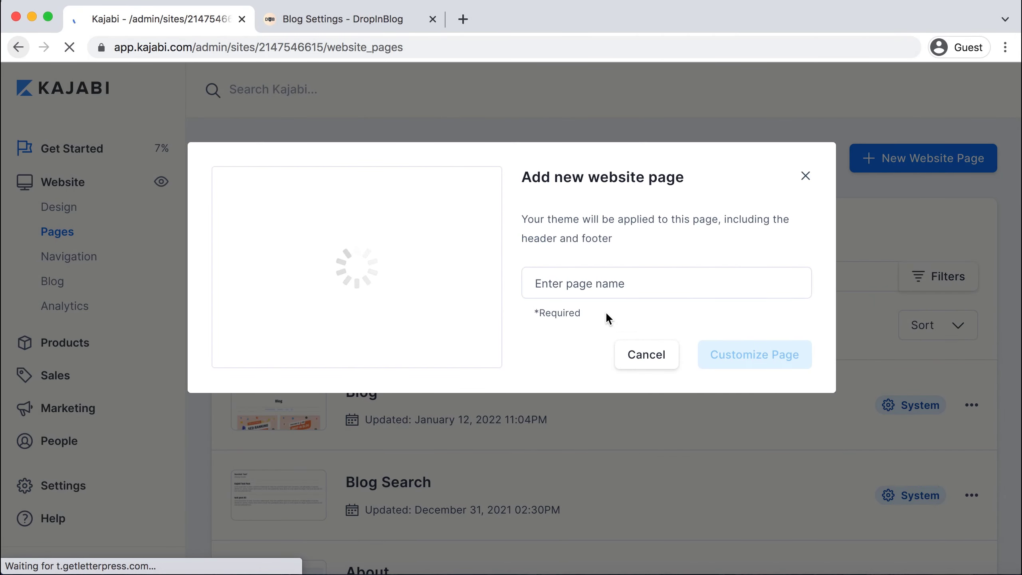
left_click(650, 285)
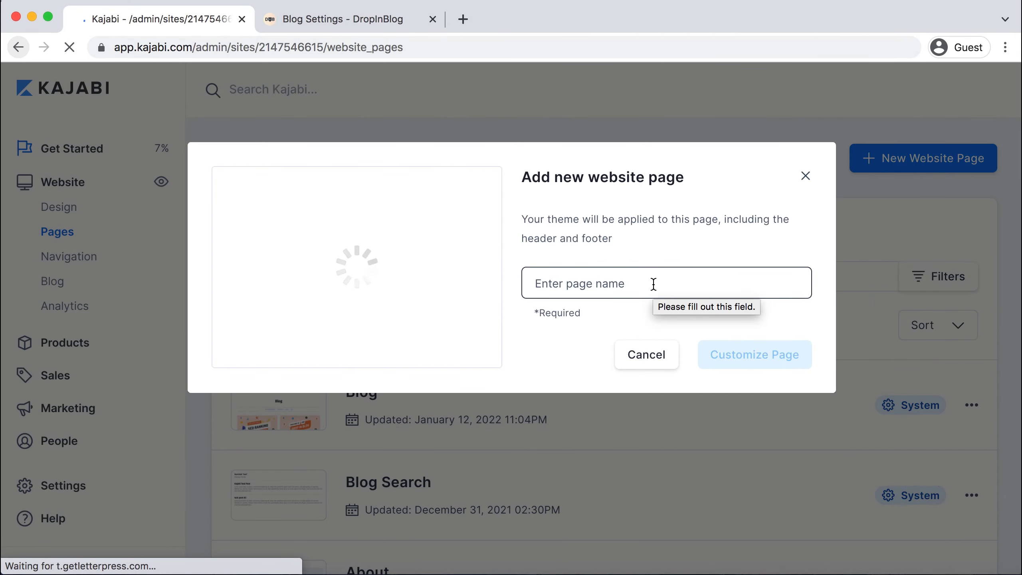
left_click(653, 285)
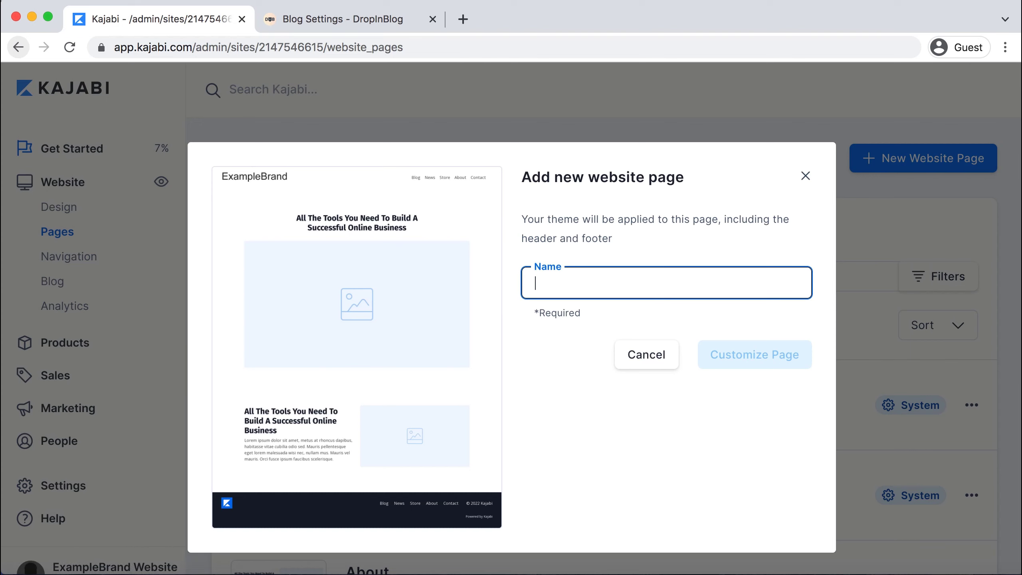
type("New Blog")
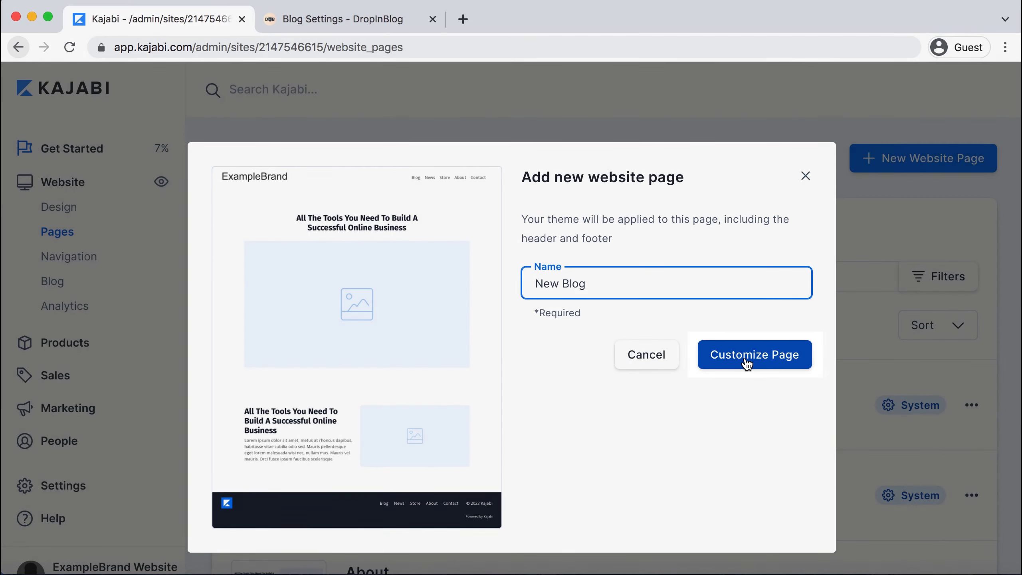
left_click(747, 360)
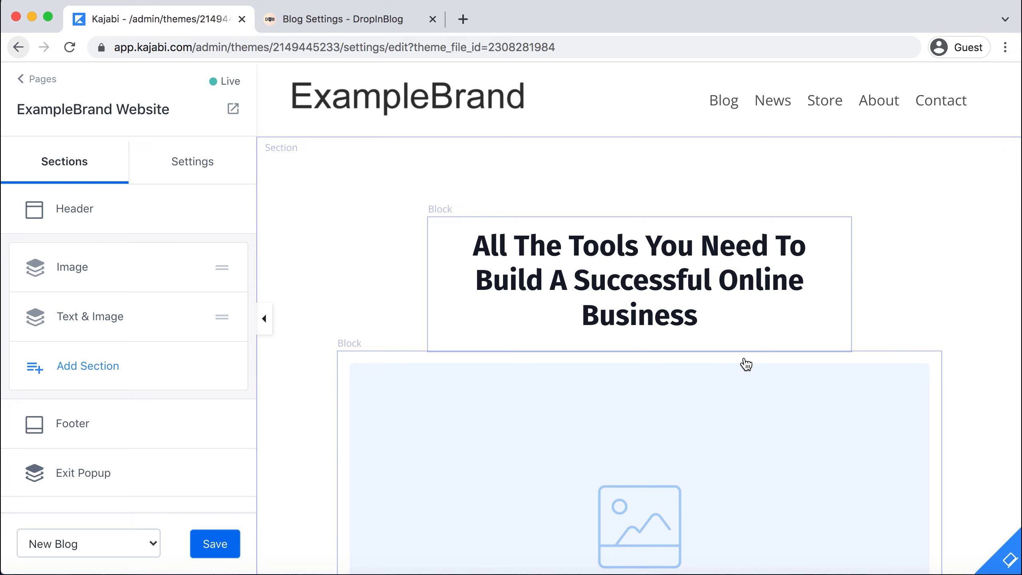
Delete the heading text block above the large image, and delete the whole Image section from the page.
scroll(746, 365, "down", 6)
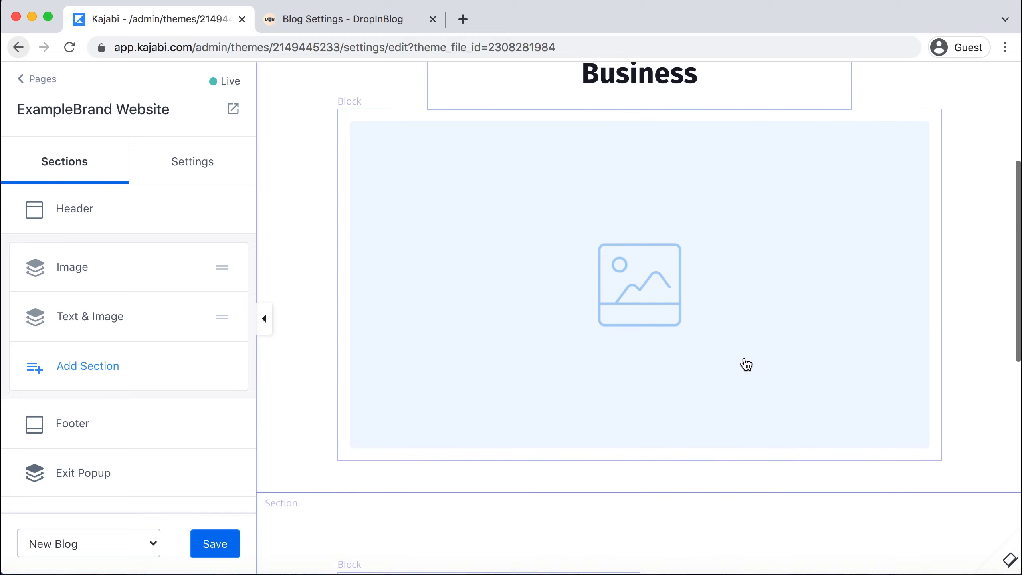
scroll(746, 364, "down", 1)
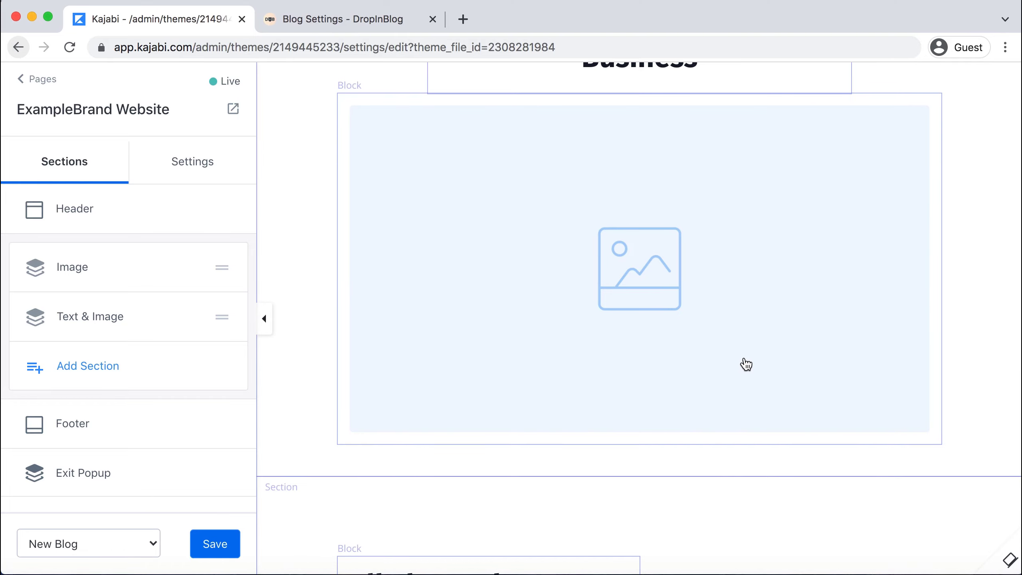
scroll(746, 365, "down", 10)
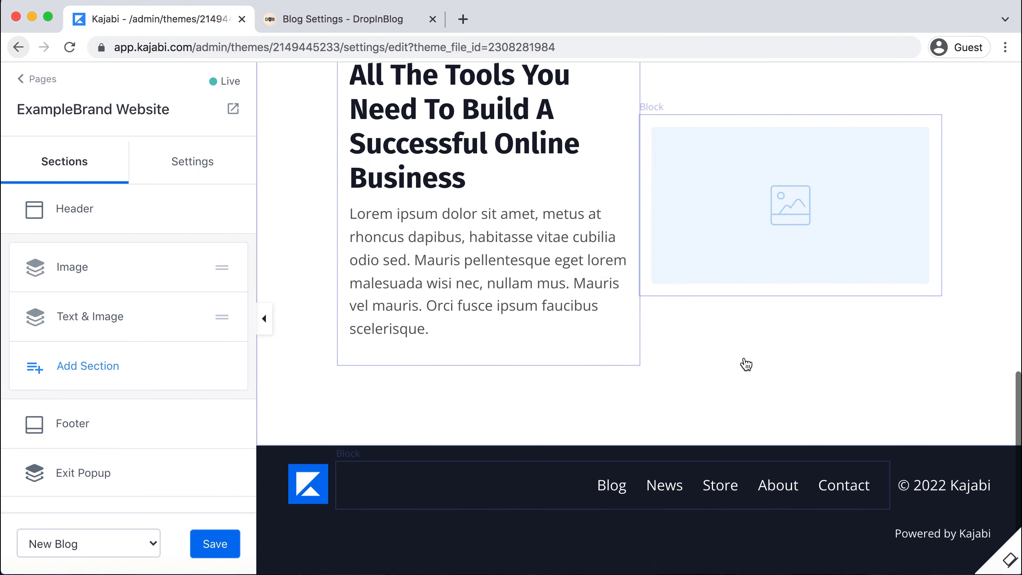
scroll(730, 375, "up", 17)
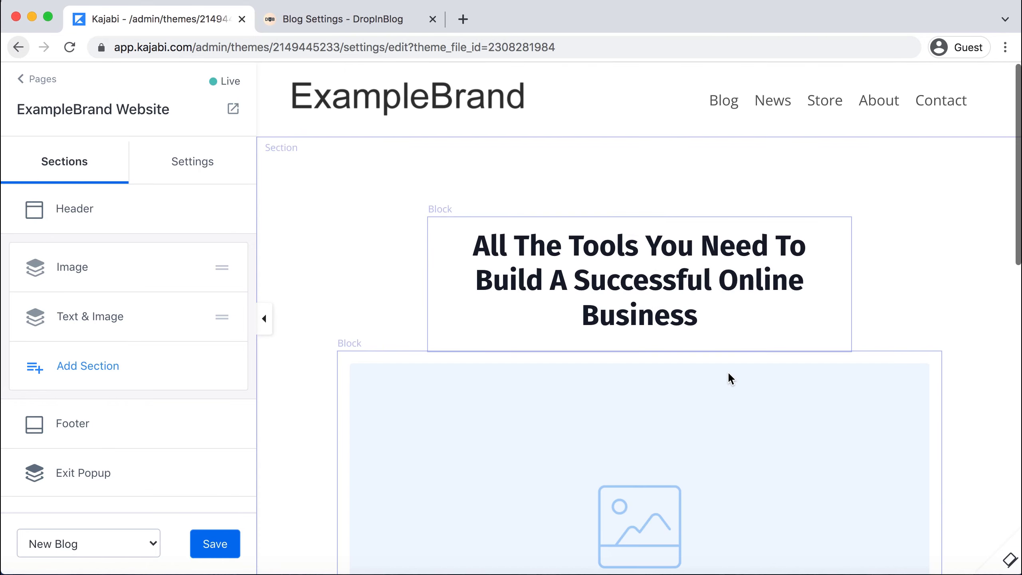
scroll(776, 113, "down", 2)
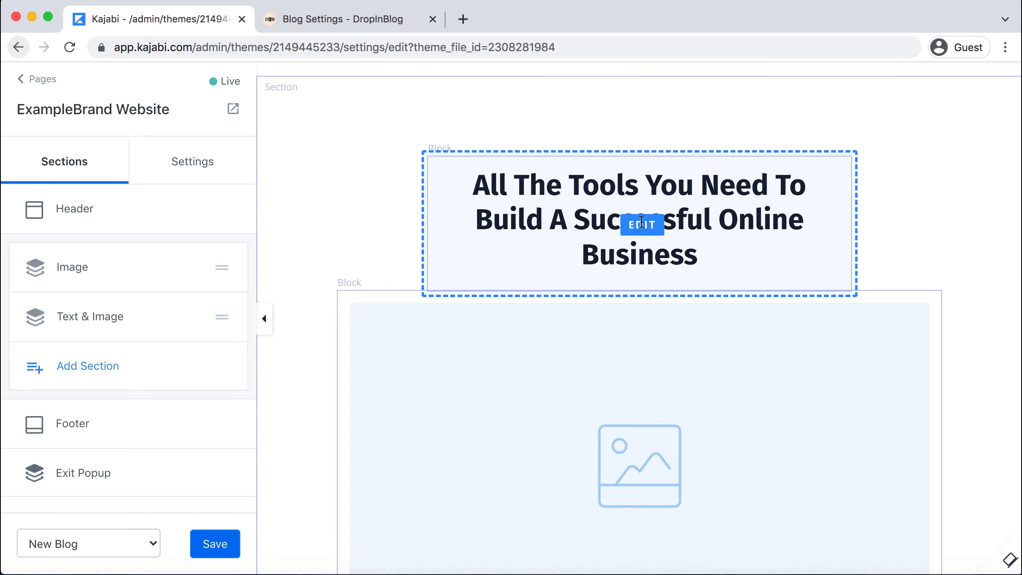
left_click(642, 222)
scroll(181, 397, "down", 3)
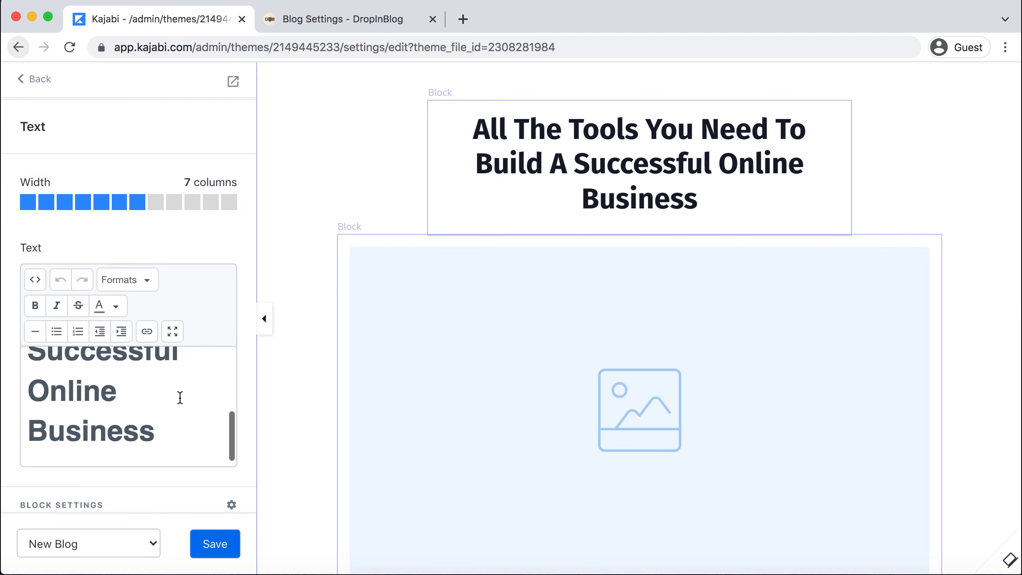
scroll(180, 397, "down", 8)
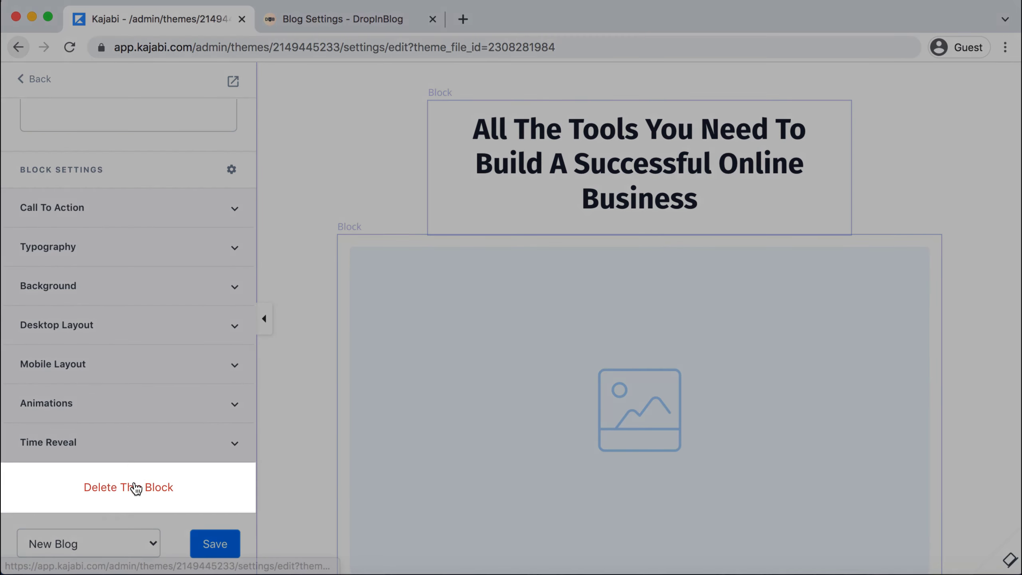
left_click(136, 488)
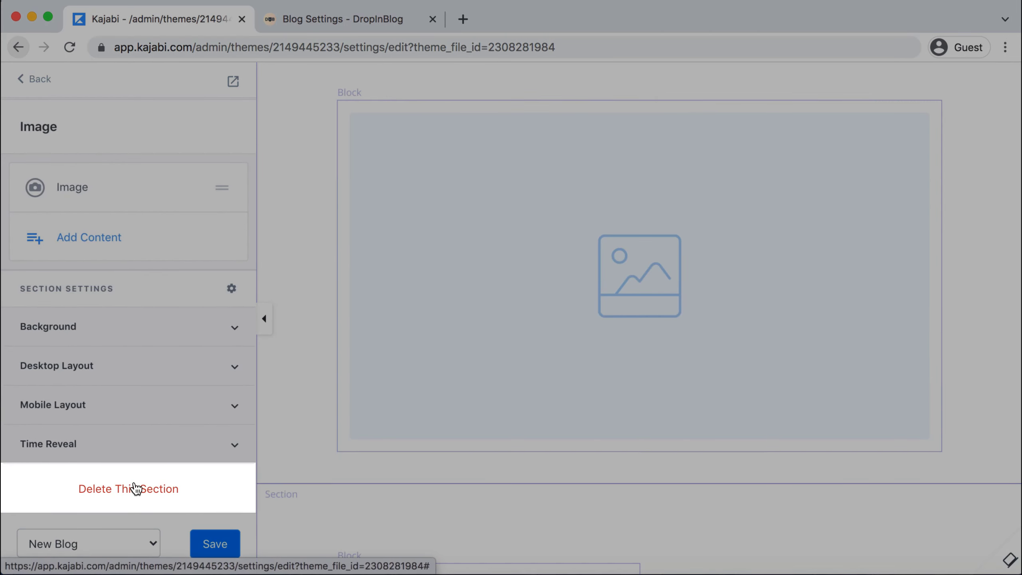
left_click(136, 488)
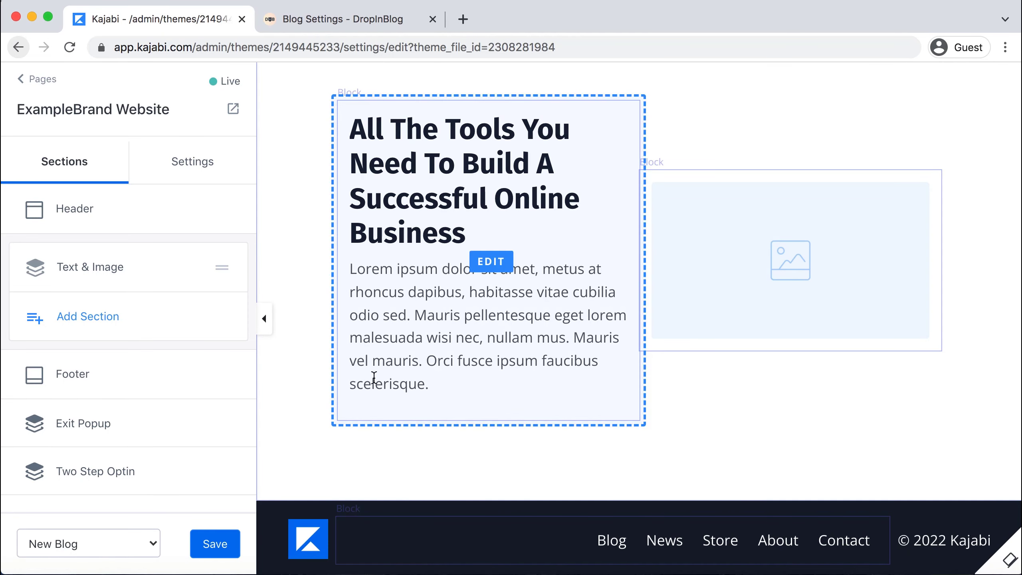
Delete the text block of the Text & Image section, and delete that section as well.
left_click(499, 263)
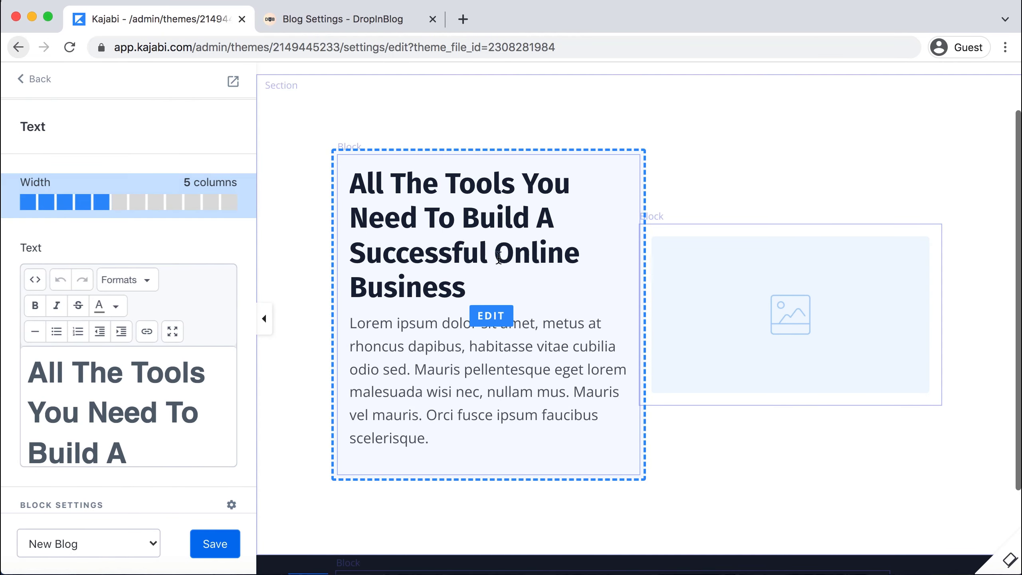
scroll(186, 411, "down", 5)
scroll(184, 419, "down", 5)
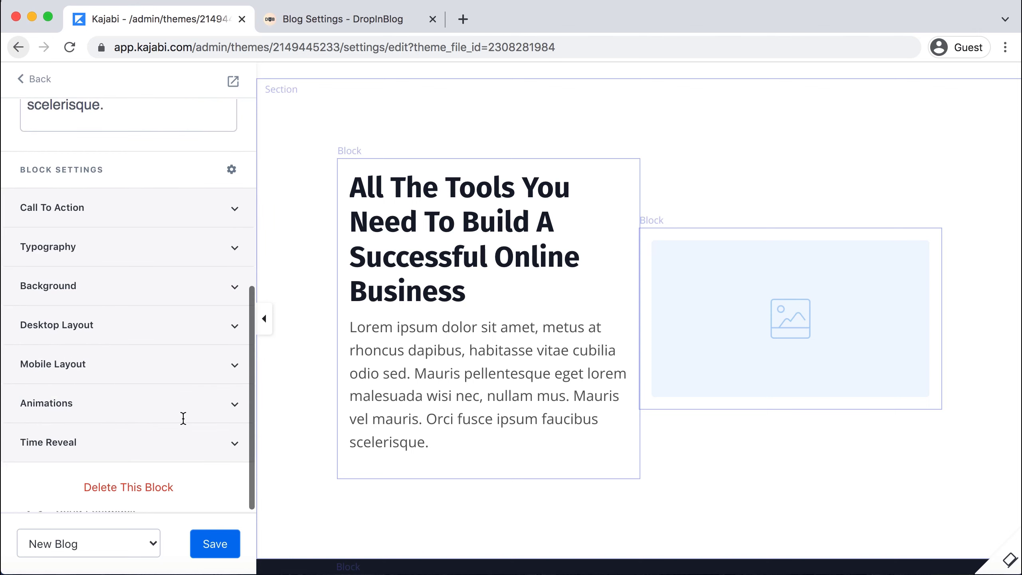
left_click(133, 487)
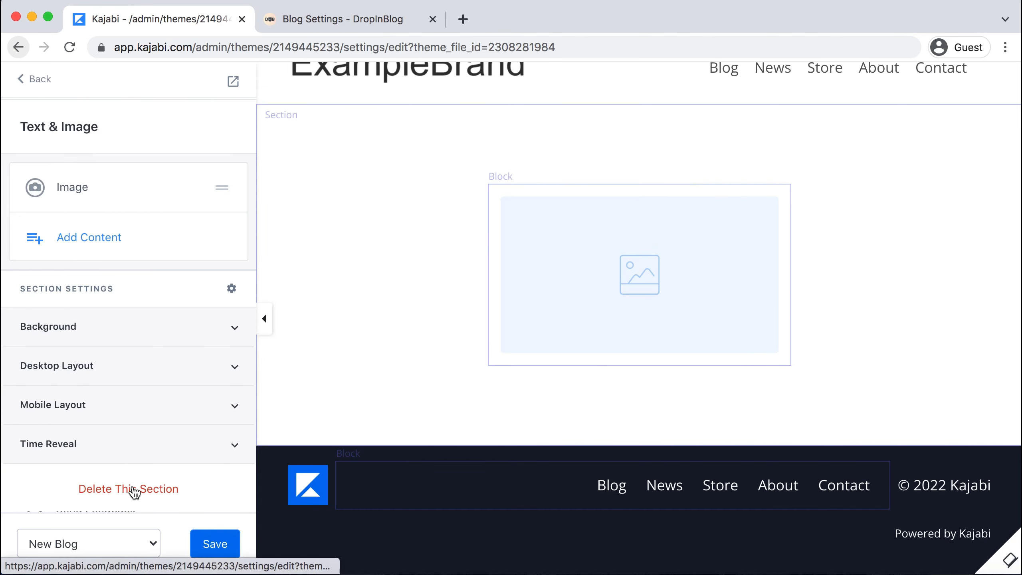
left_click(133, 488)
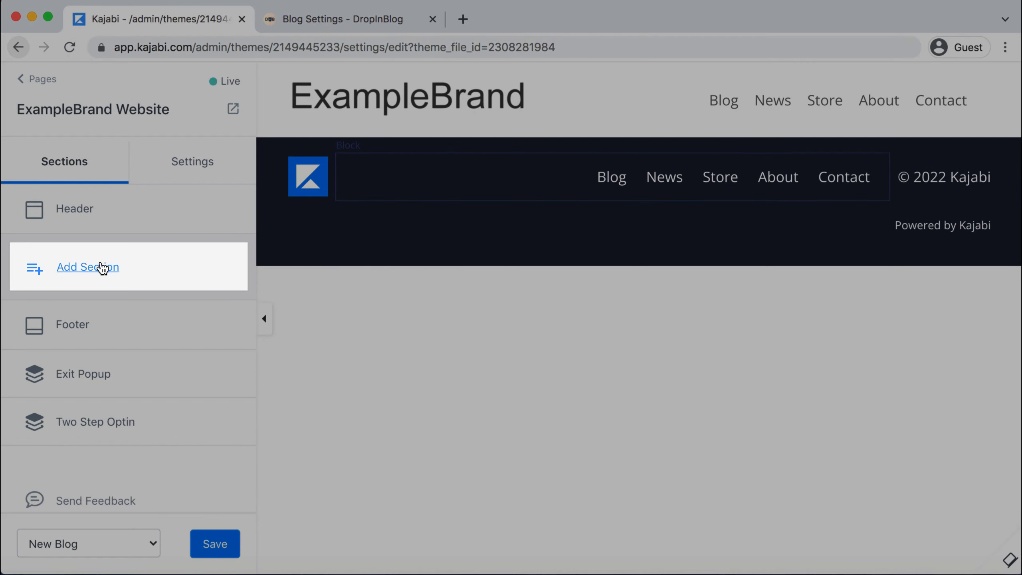
Add a Custom Code section to the empty page and open its code block for editing.
left_click(102, 268)
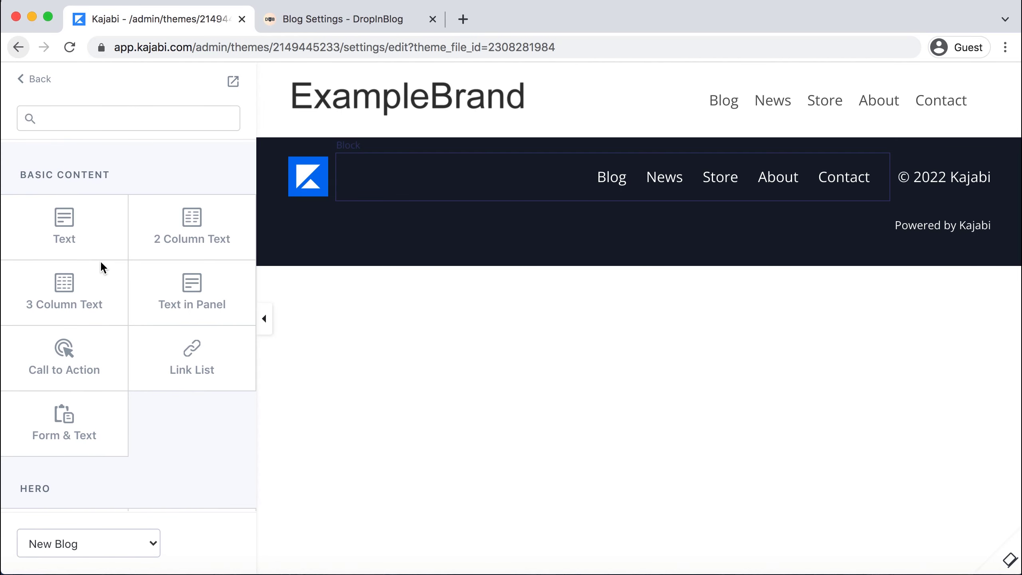
scroll(140, 400, "down", 5)
scroll(141, 400, "down", 15)
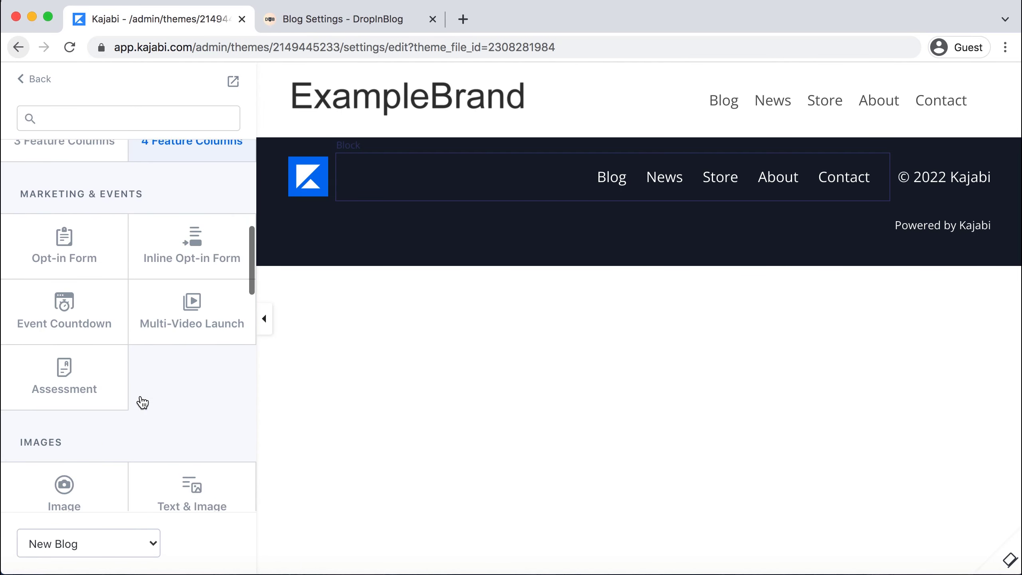
scroll(142, 401, "down", 8)
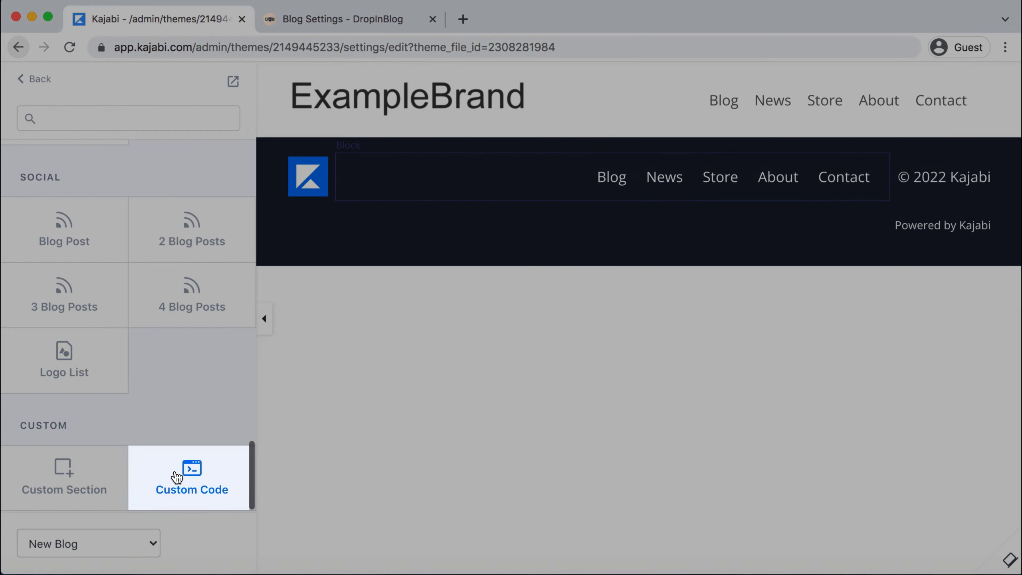
left_click(190, 469)
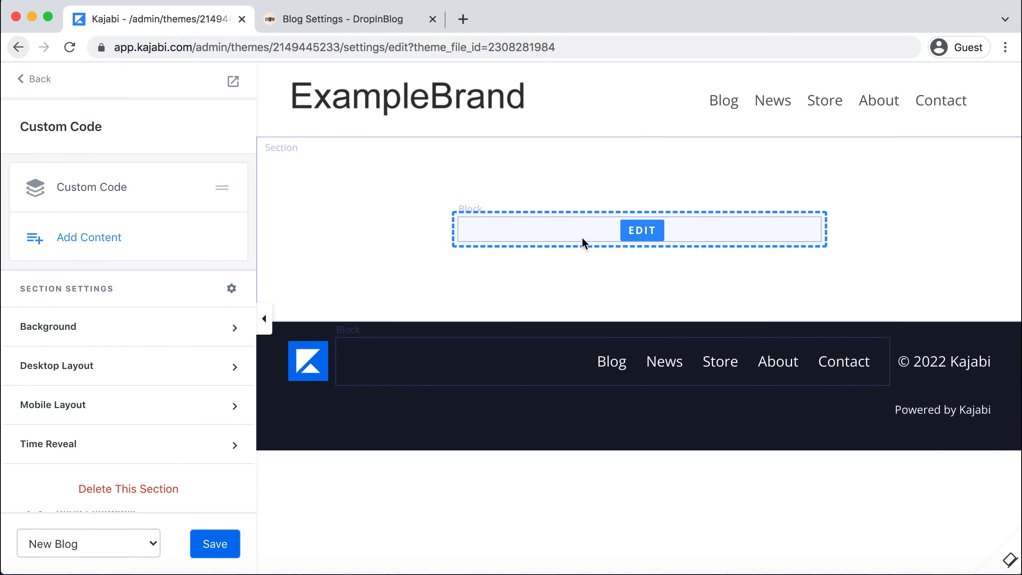
left_click(637, 233)
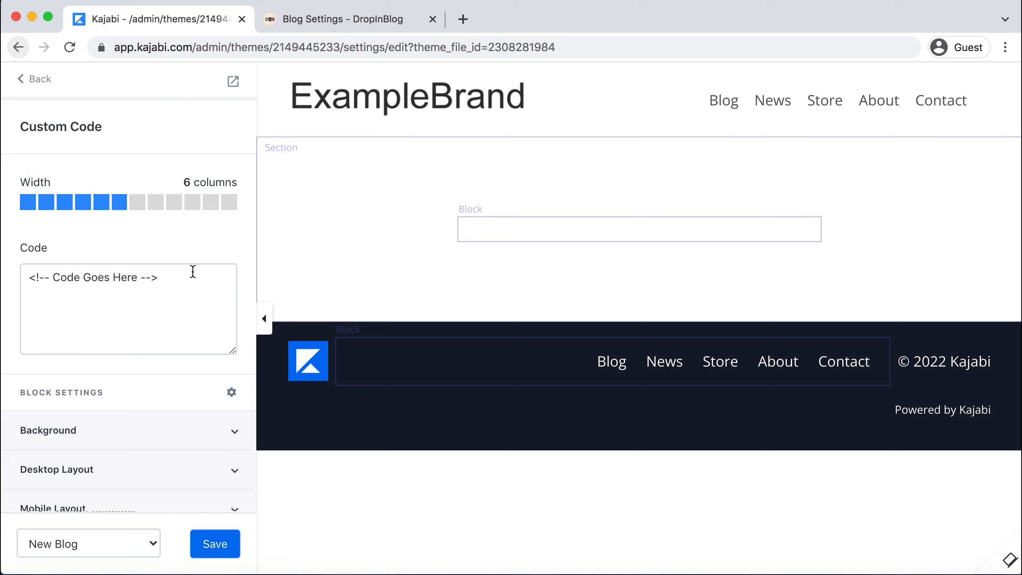
Switch to DropInBlog and copy the Step 1 embed script from the Code & Layout page.
left_click(357, 21)
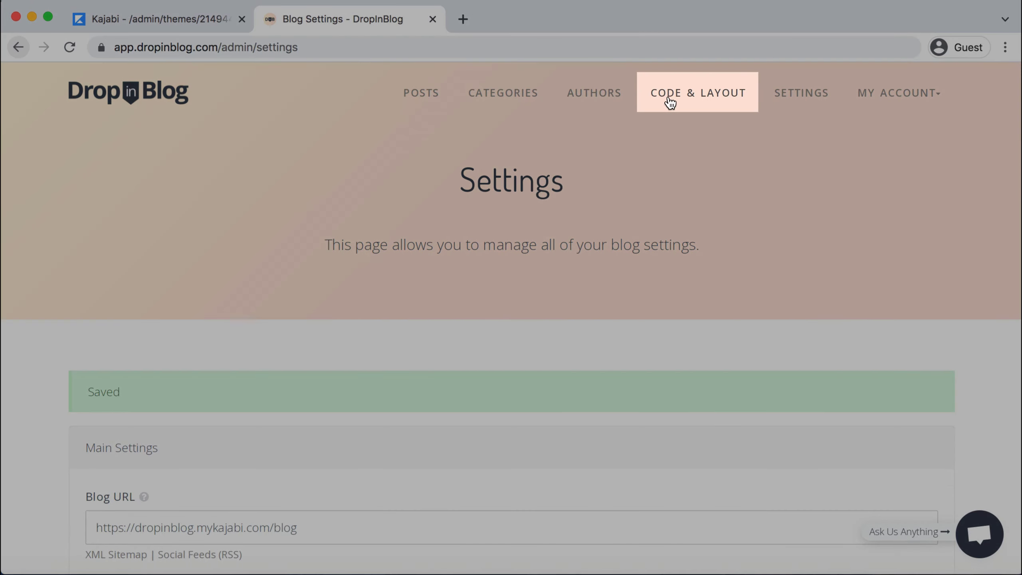
left_click(670, 98)
scroll(435, 286, "down", 3)
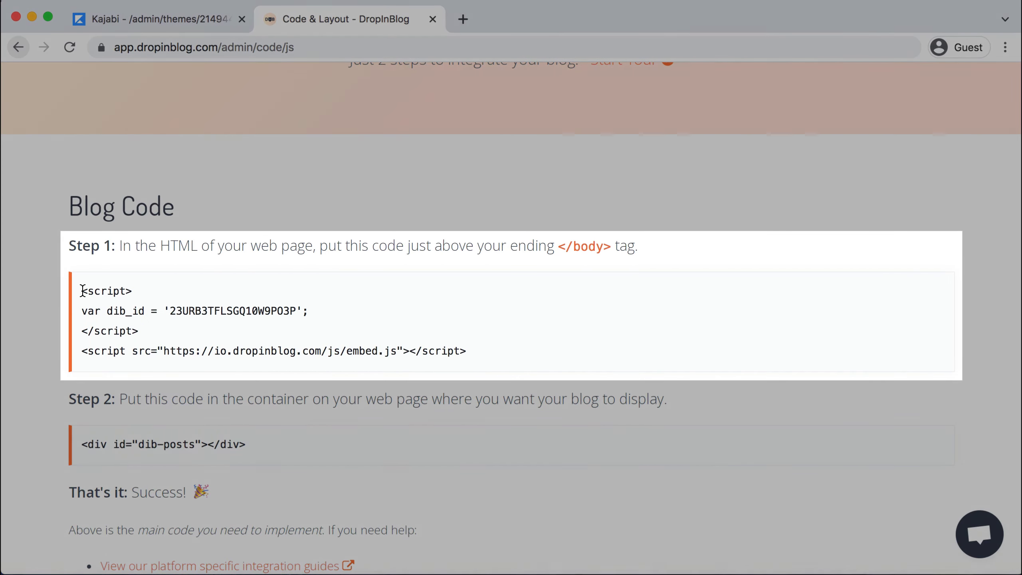
left_click_drag(82, 288, 469, 348)
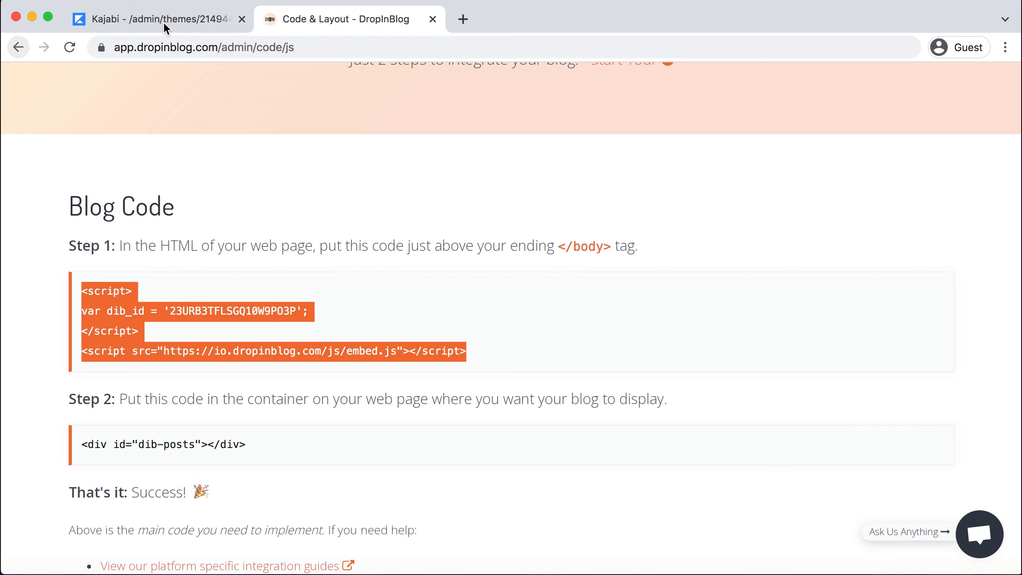
Switch back to Kajabi and replace the custom code block's placeholder with the copied embed script, ending with a new line.
left_click(166, 21)
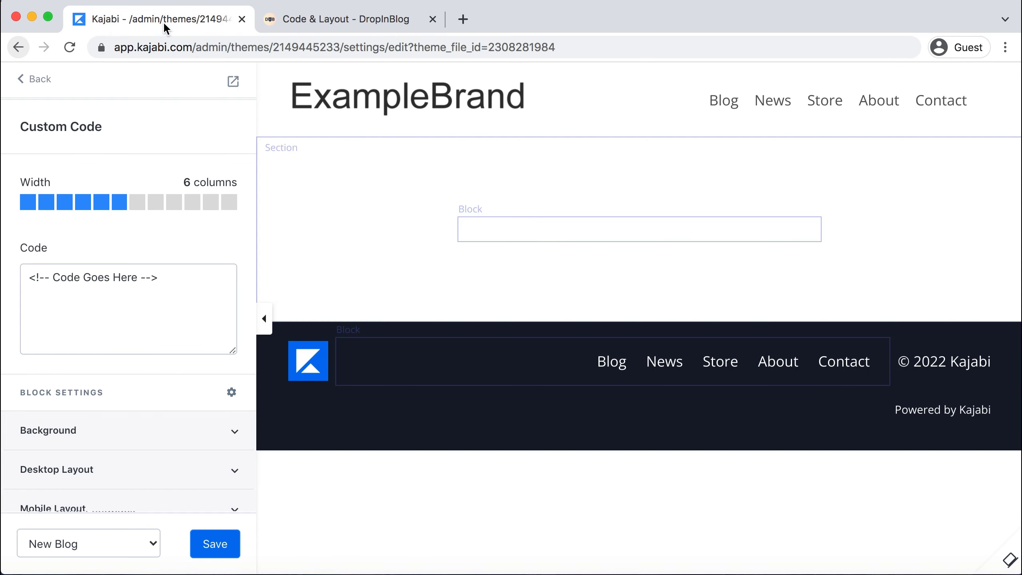
triple_click(121, 278)
type("<div id=\"dib-posts\"></div> <script> var dib_id = '23URB3TFLSGQ10W9PO3P'; </script> <script src=\"https://io.dropinblog.com/js/embed.js\"></script>")
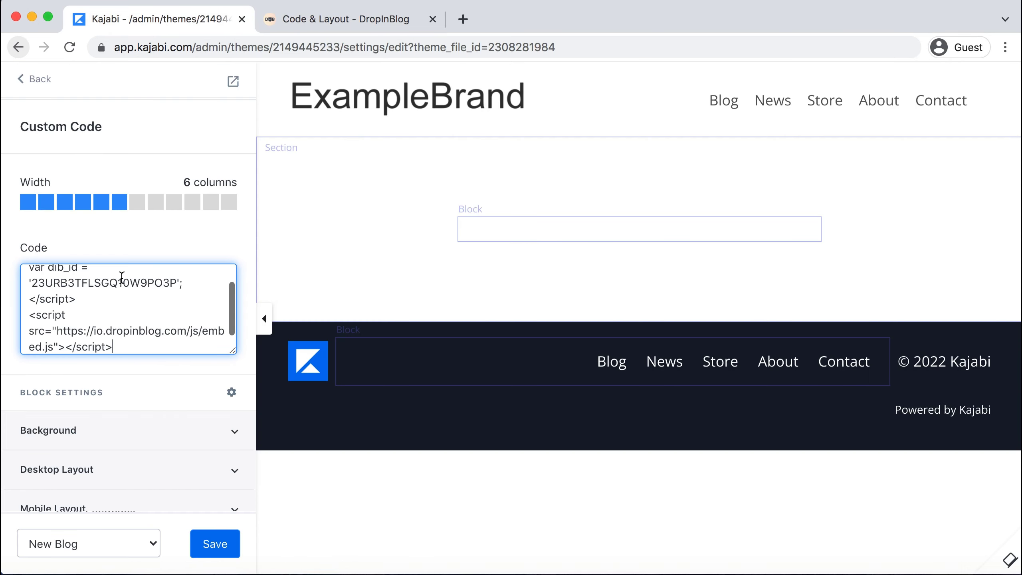
key("Return")
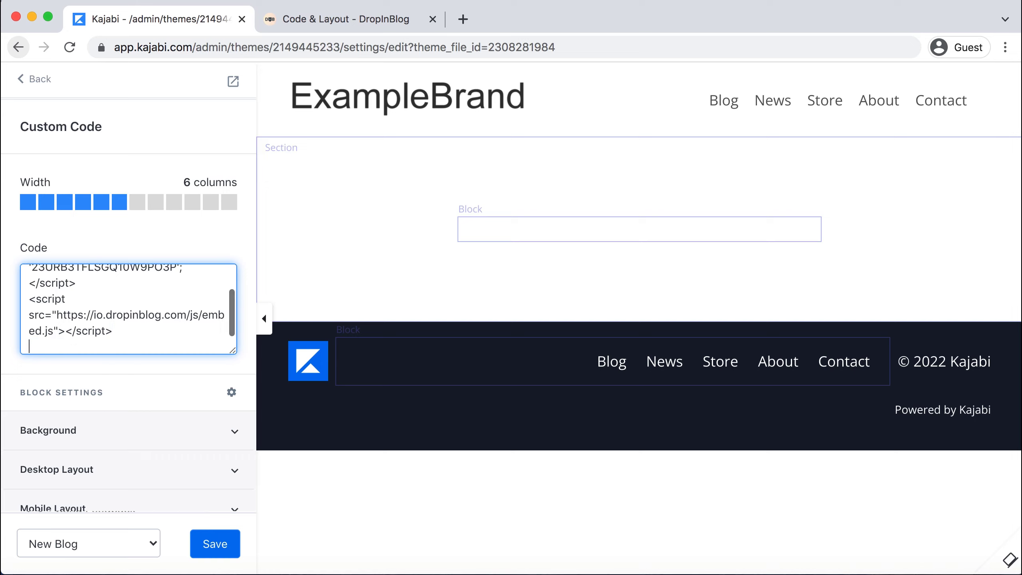
Copy the Step 2 code <div id="dib-posts"></div> from DropInBlog and paste it below the script in Kajabi's custom code block.
left_click(337, 24)
scroll(300, 266, "down", 3)
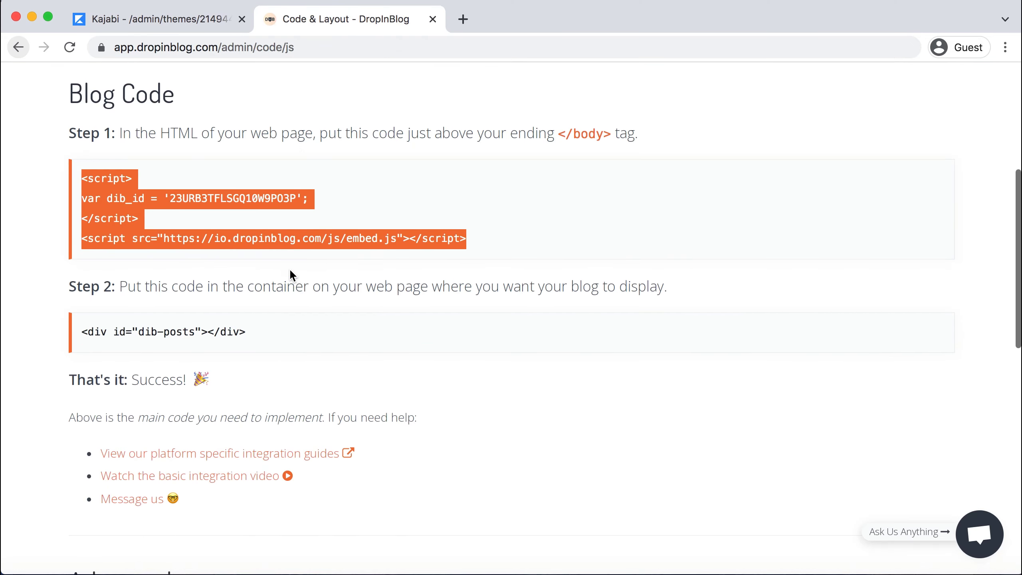
left_click(174, 331)
key("super+c")
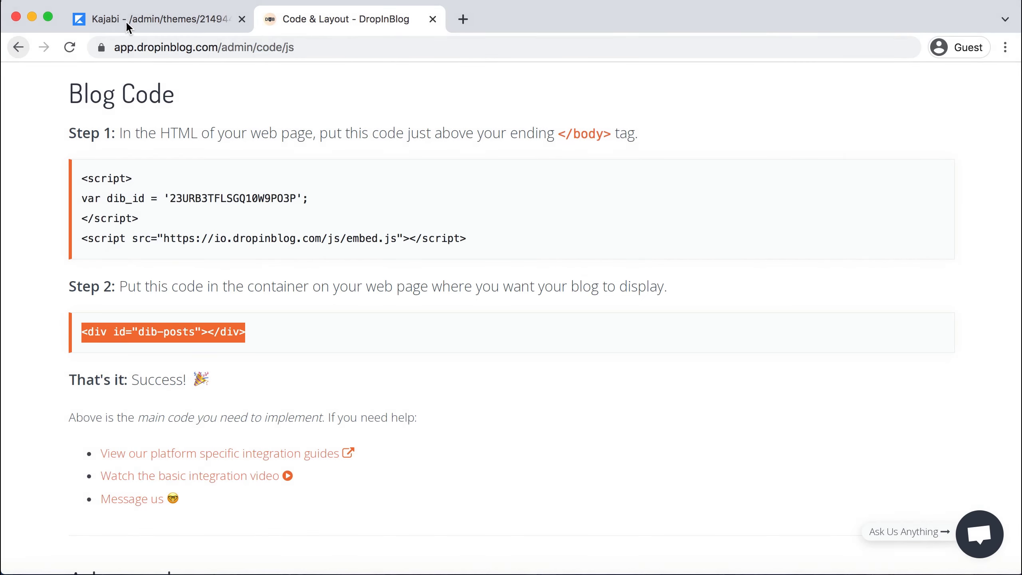
left_click(126, 21)
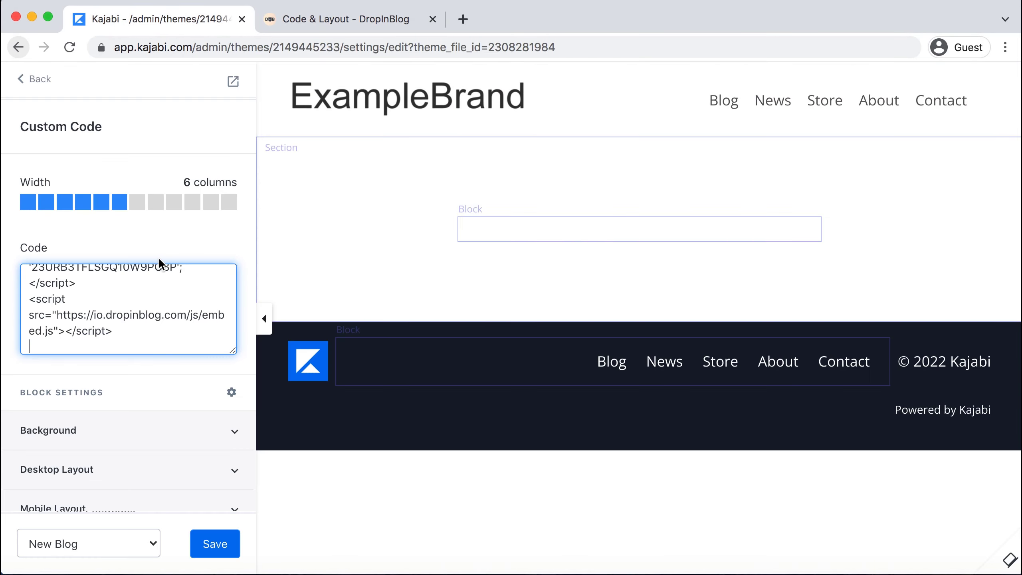
key("super+v")
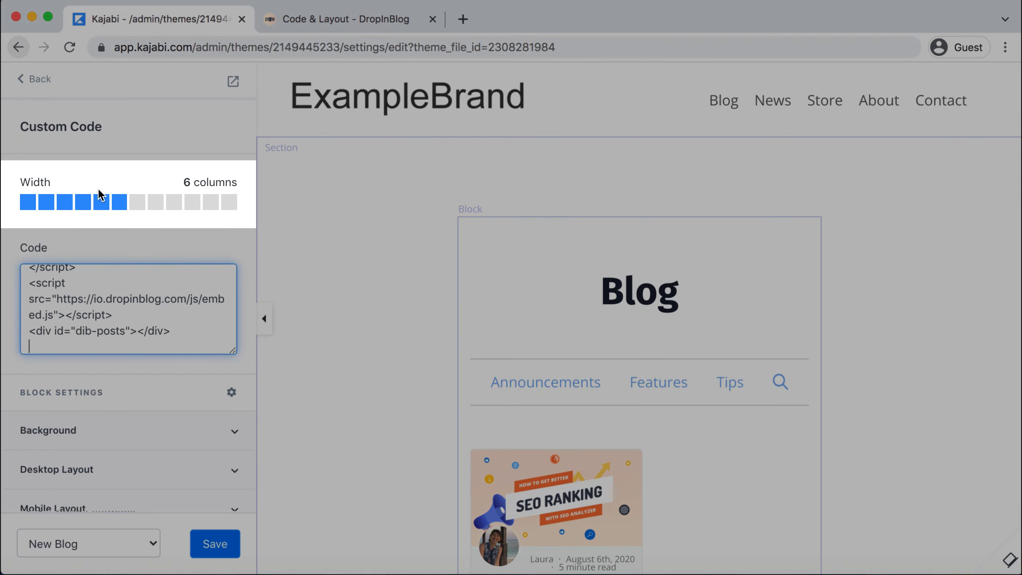
Set the custom code block's width to 12 columns, check the blog layout in the page preview and save the page.
left_click(192, 203)
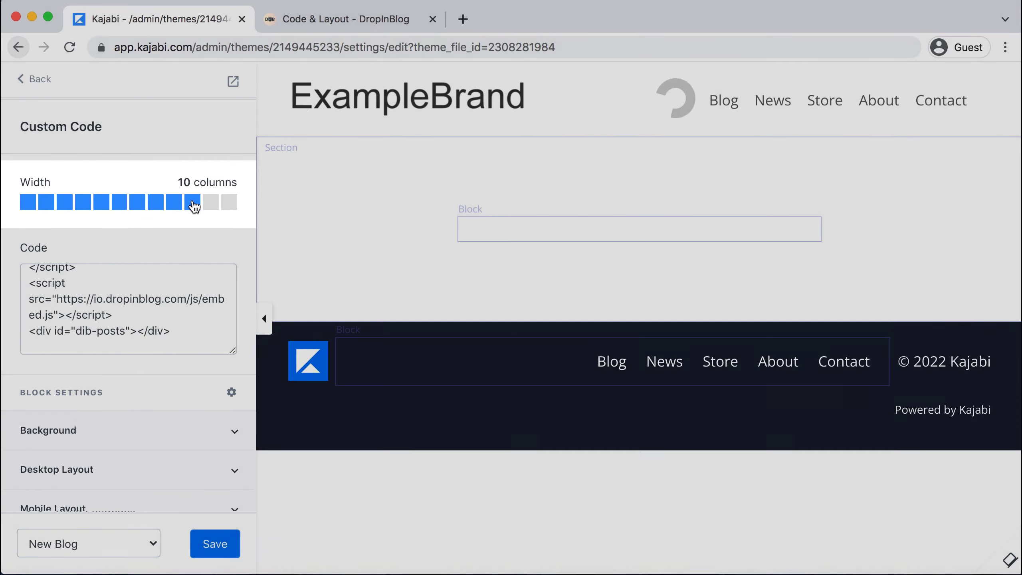
left_click(233, 205)
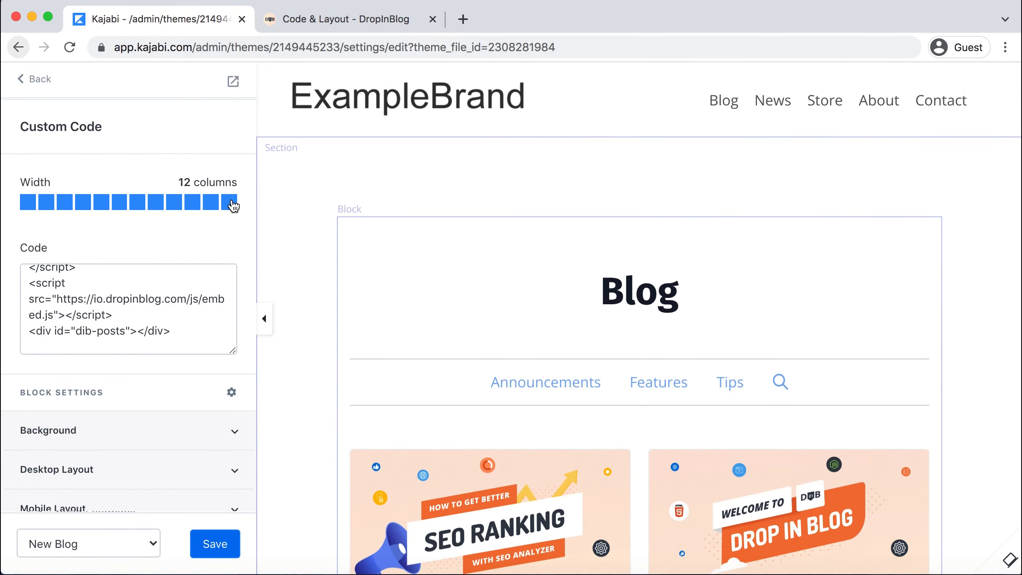
scroll(438, 340, "down", 2)
scroll(438, 340, "down", 10)
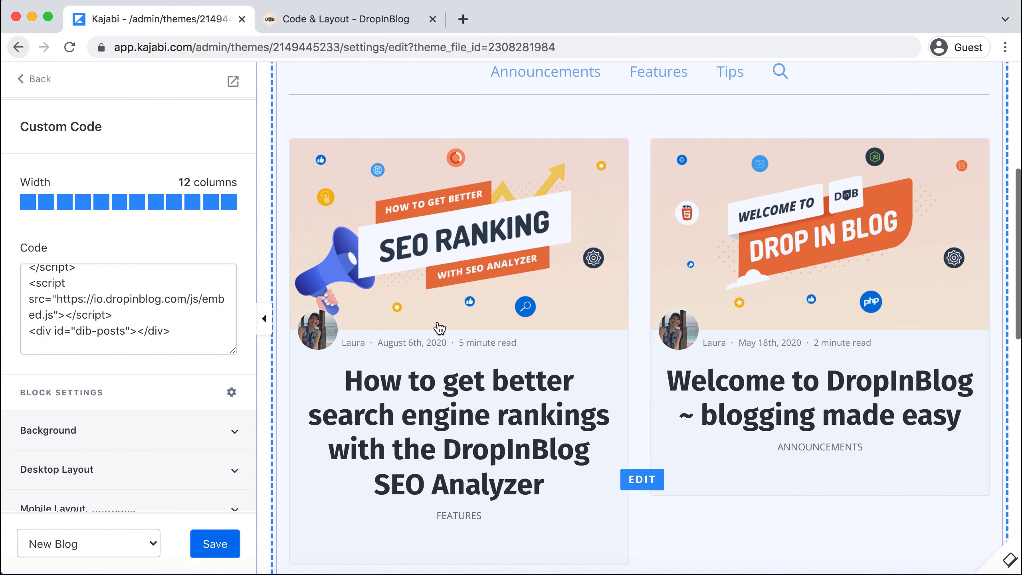
scroll(442, 326, "up", 5)
scroll(442, 326, "up", 1)
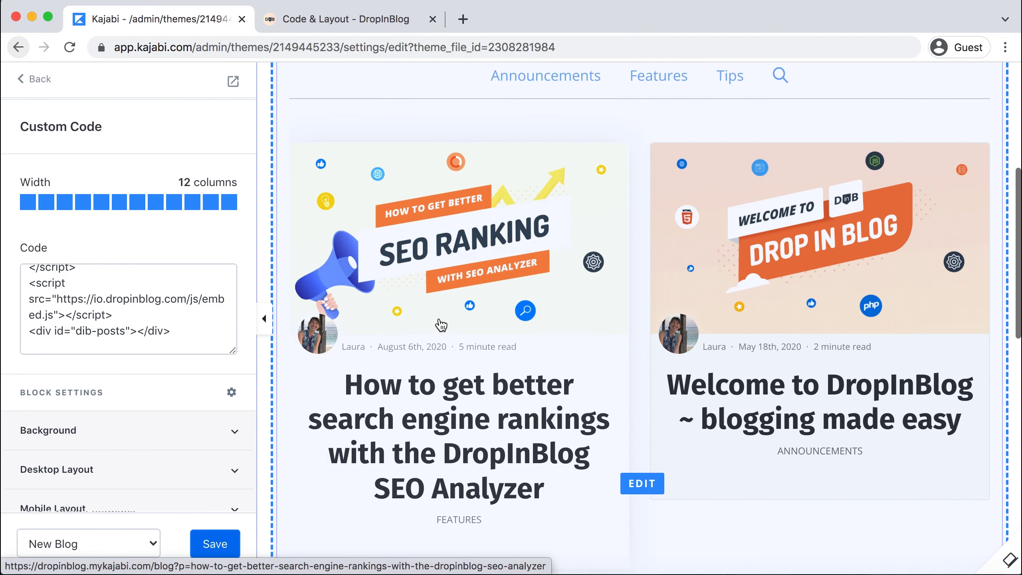
scroll(173, 442, "down", 1)
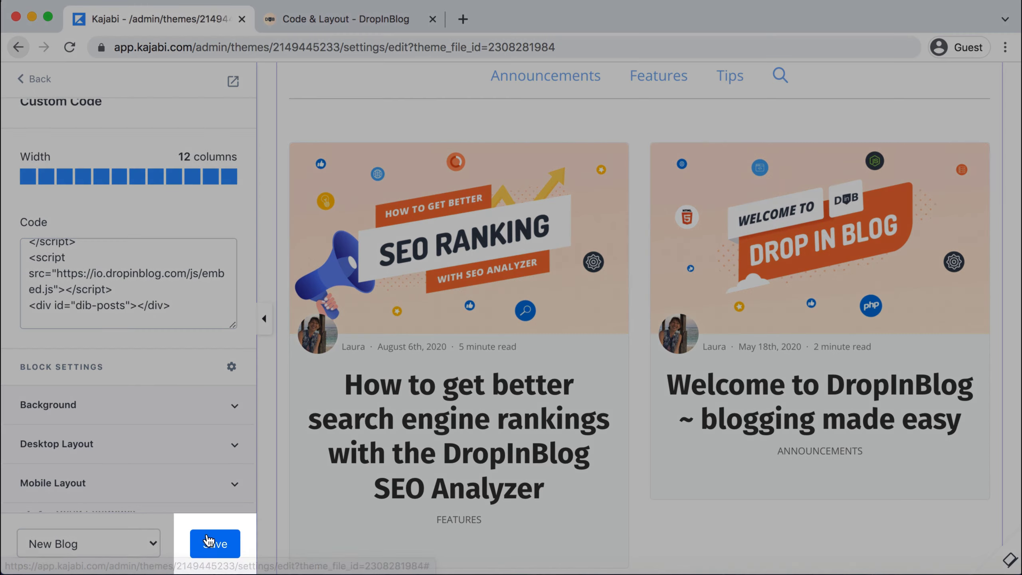
left_click(205, 542)
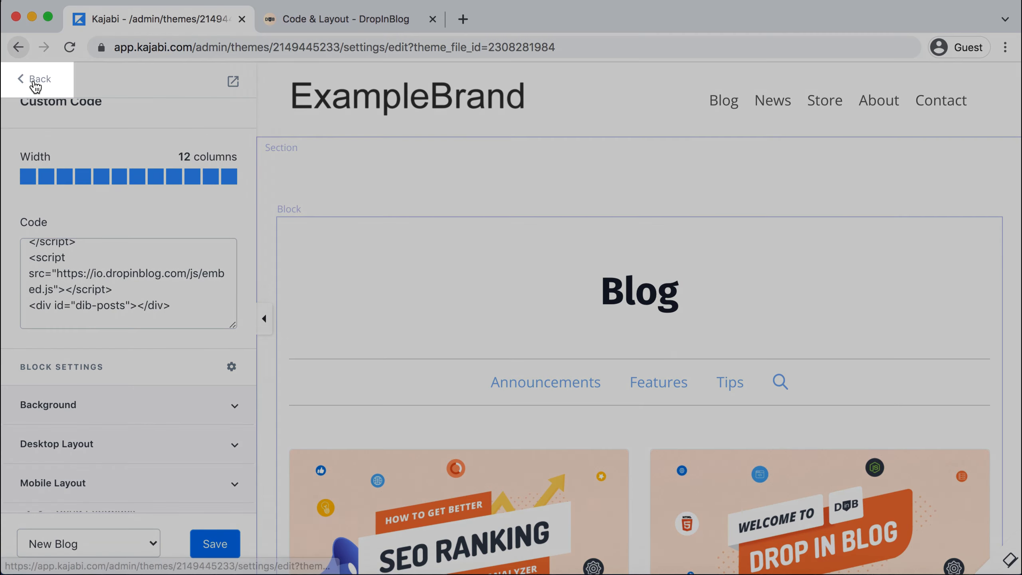
Leave the page editor for the website pages list and copy the New Blog page's URL.
left_click(36, 83)
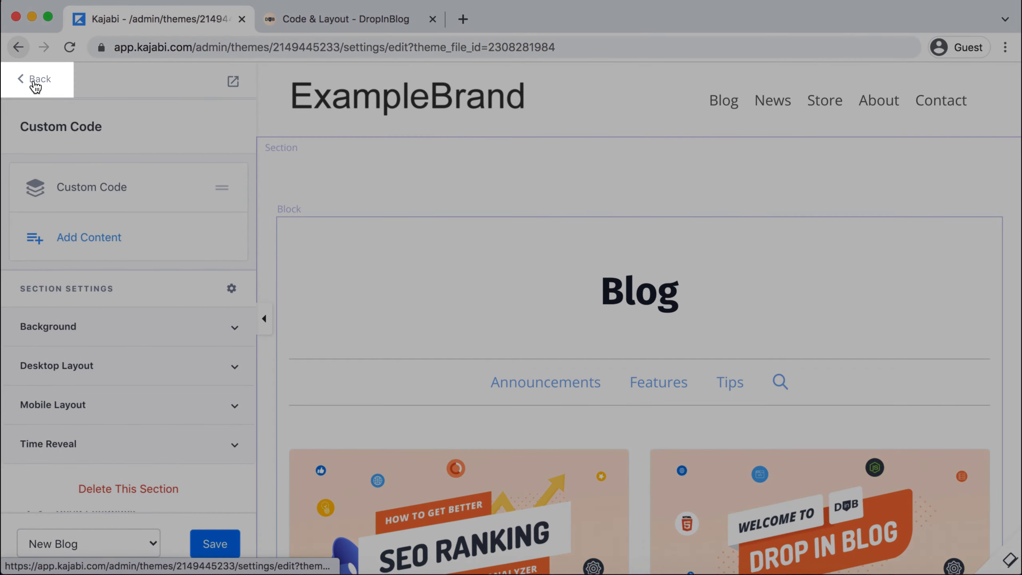
left_click(36, 83)
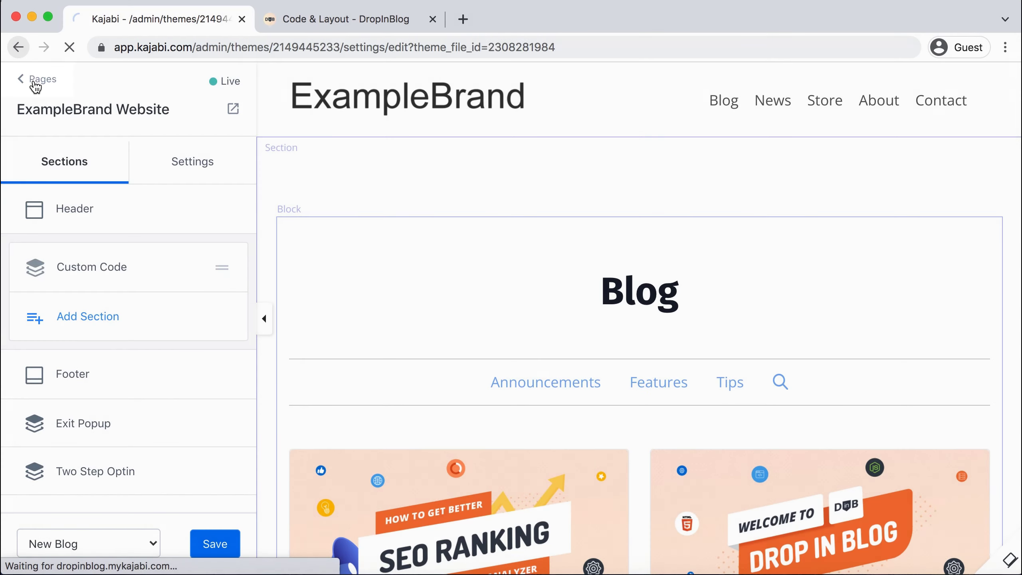
left_click(37, 81)
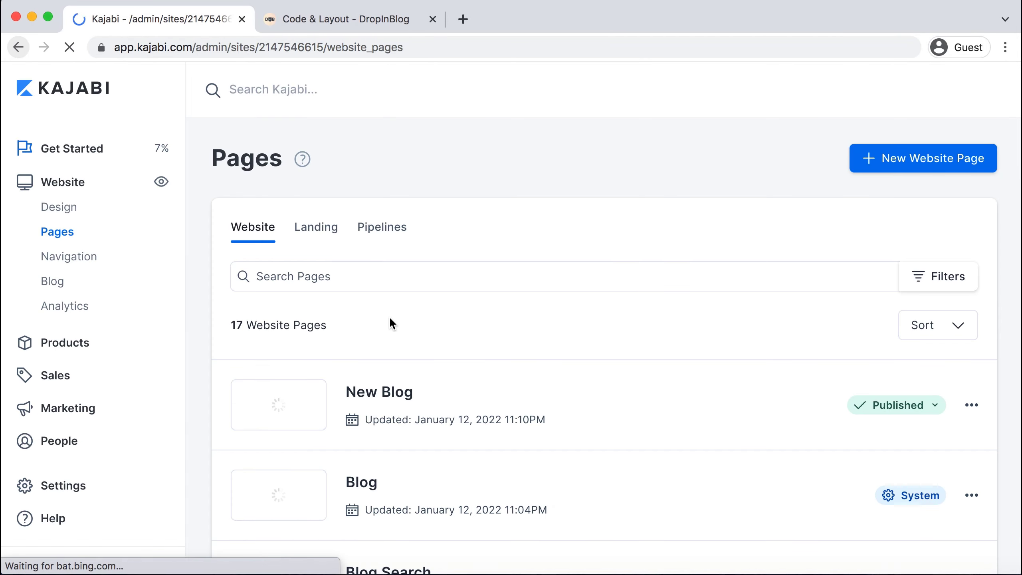
scroll(416, 385, "down", 1)
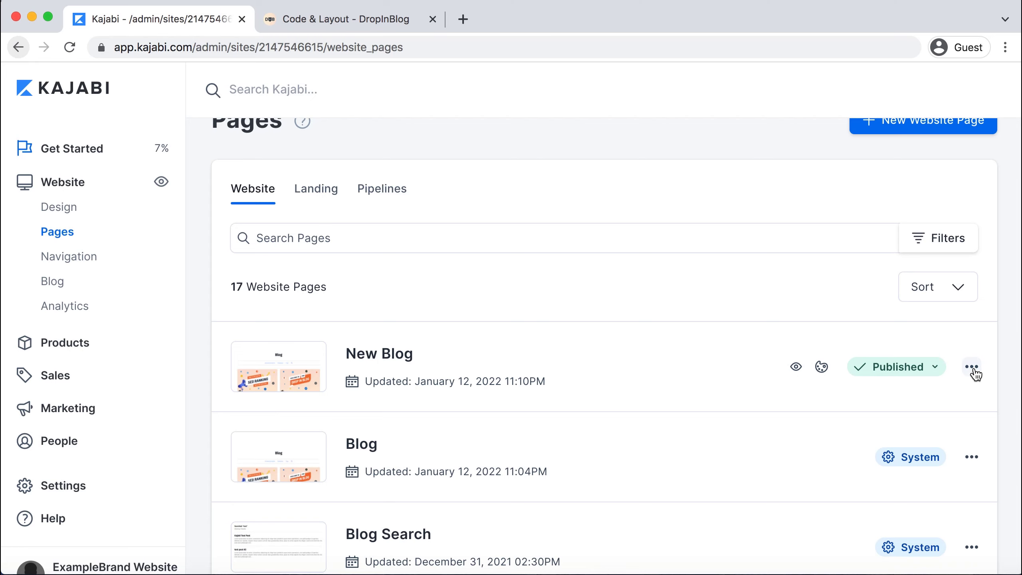
left_click(974, 367)
scroll(974, 367, "down", 2)
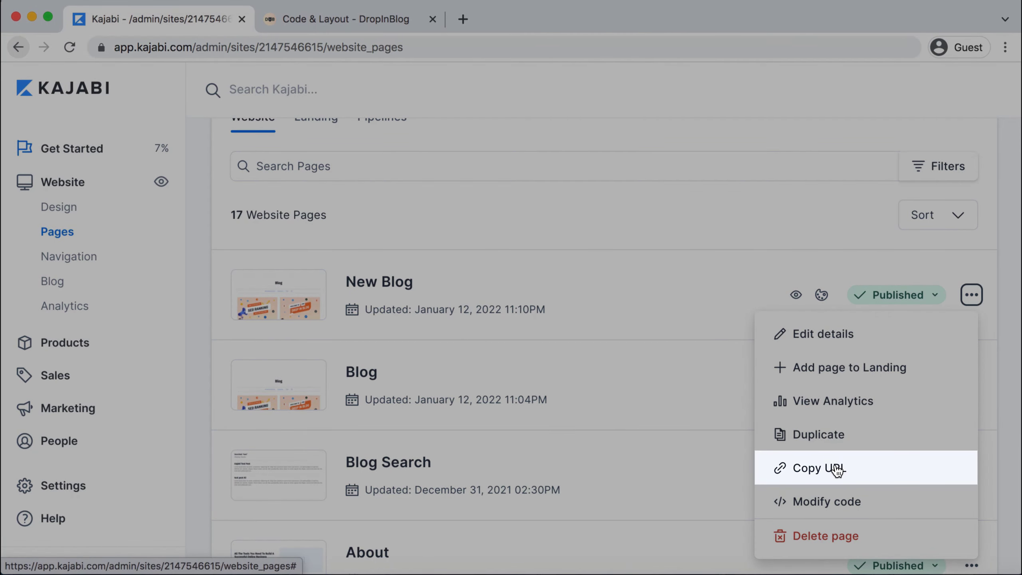
left_click(837, 468)
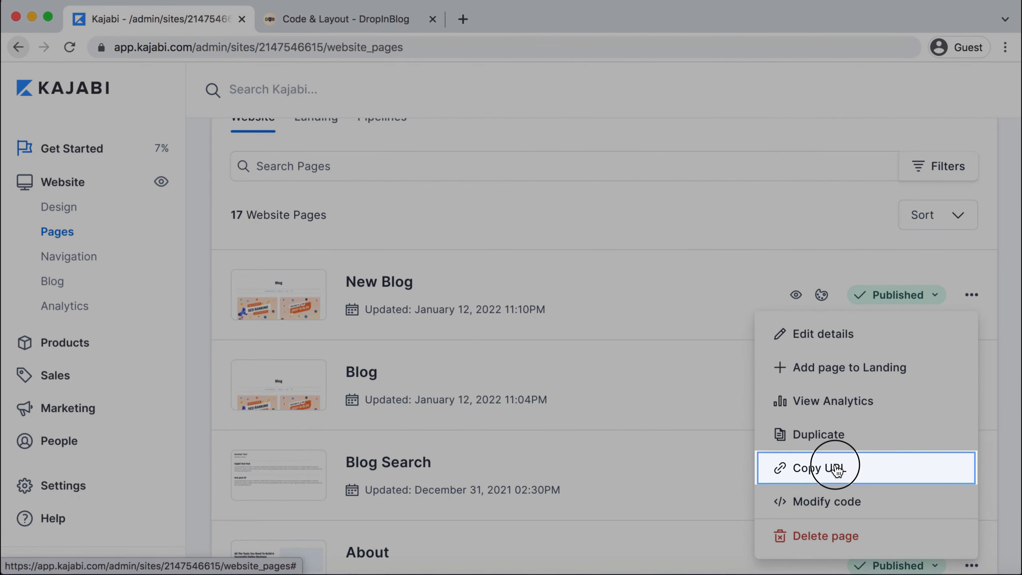
left_click(333, 18)
scroll(418, 86, "up", 8)
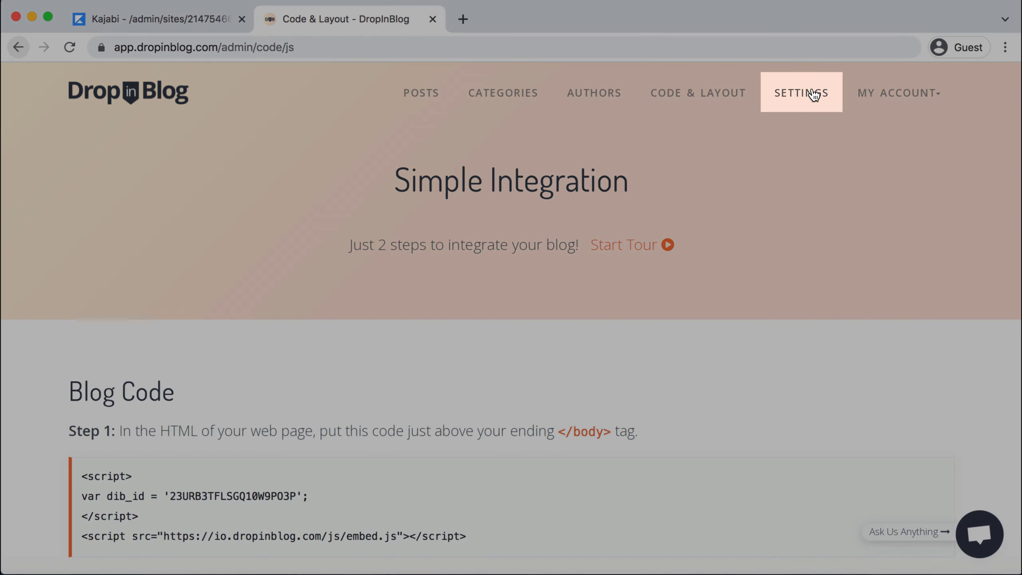
left_click(809, 95)
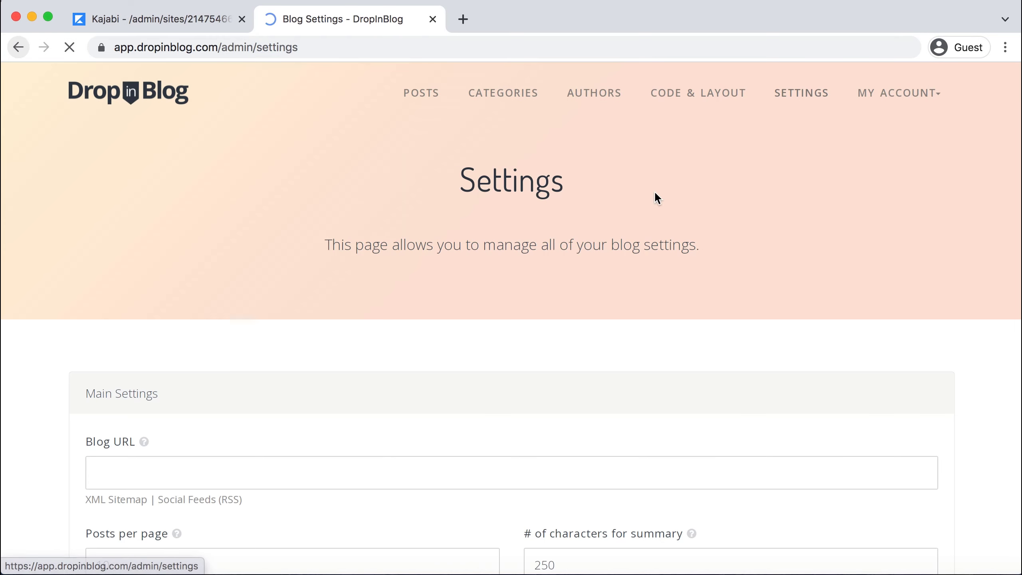
scroll(538, 260, "down", 5)
left_click(347, 331)
key("super+v")
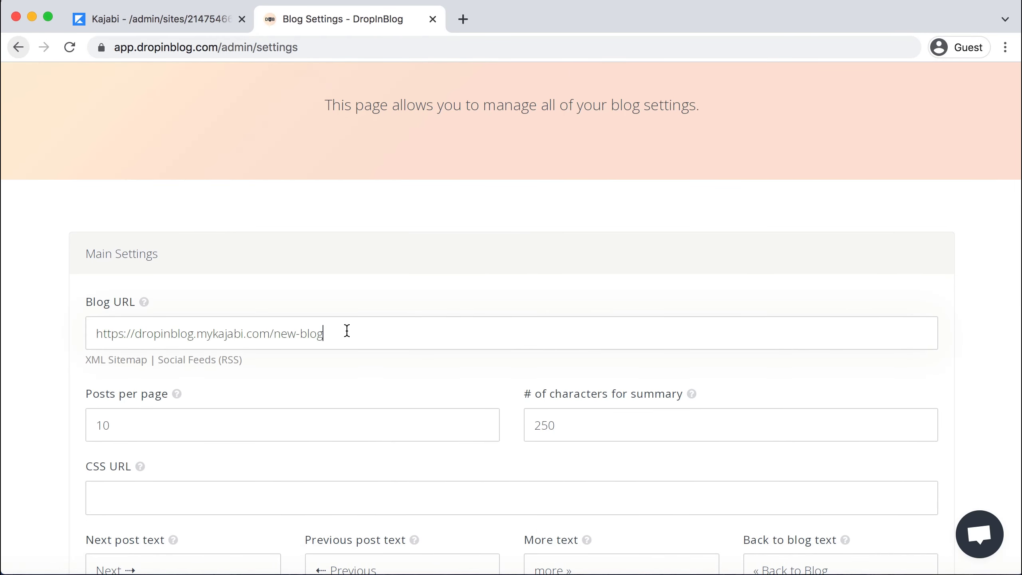
scroll(319, 411, "down", 12)
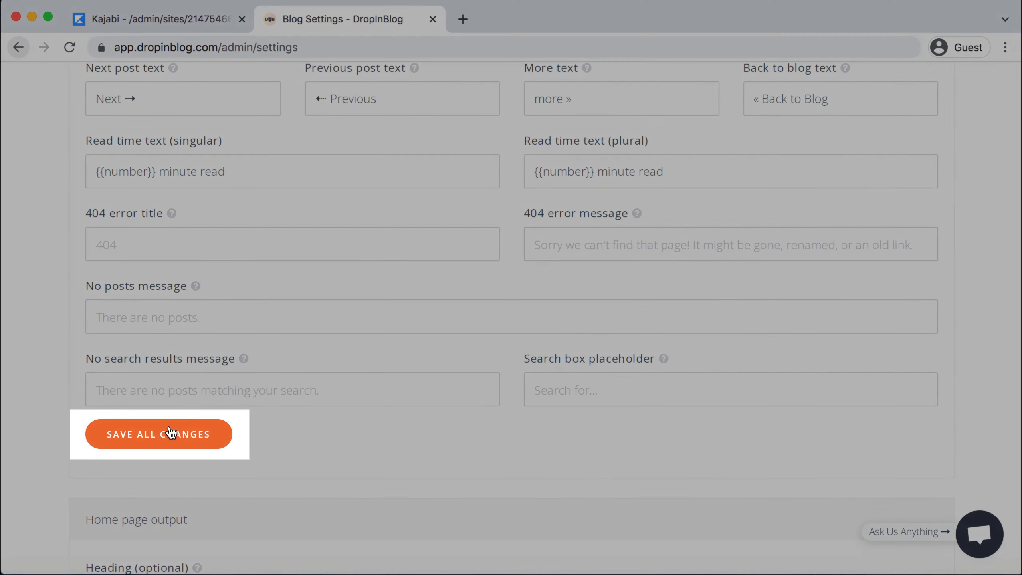
left_click(169, 435)
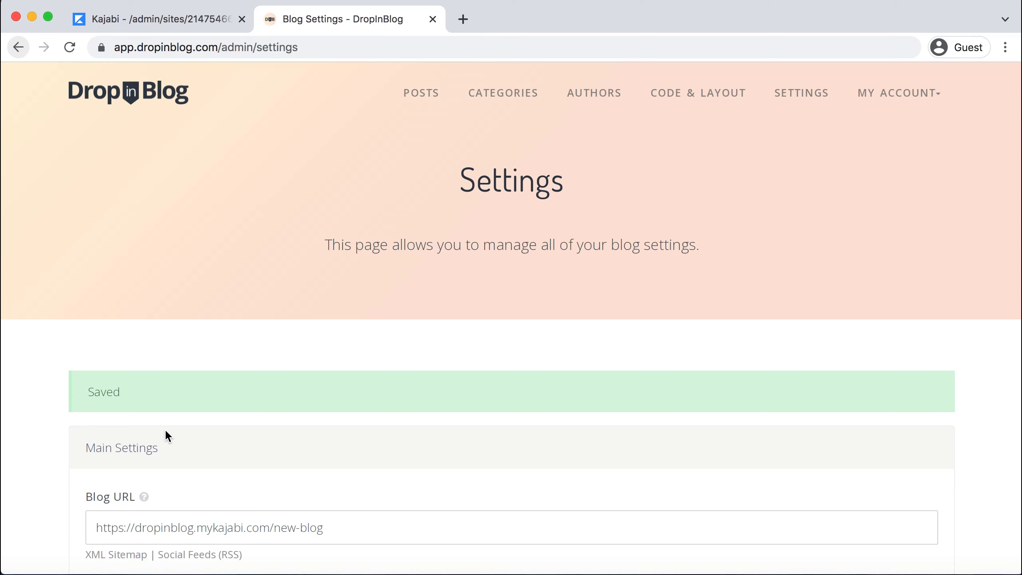
Switch back to Kajabi, preview the New Blog page and look through the embedded blog posts down to the footer.
left_click(165, 23)
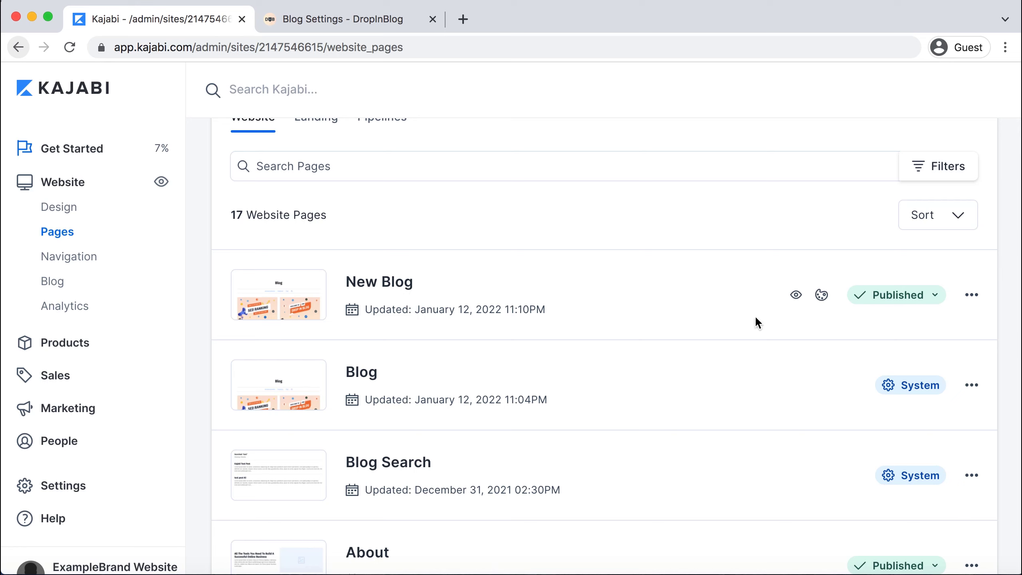
left_click(796, 298)
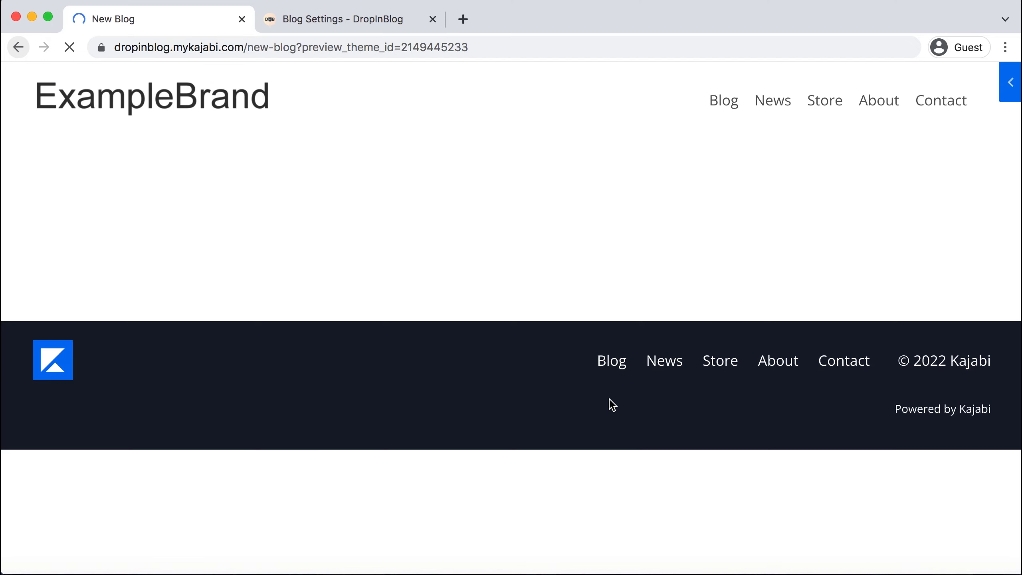
scroll(609, 397, "down", 12)
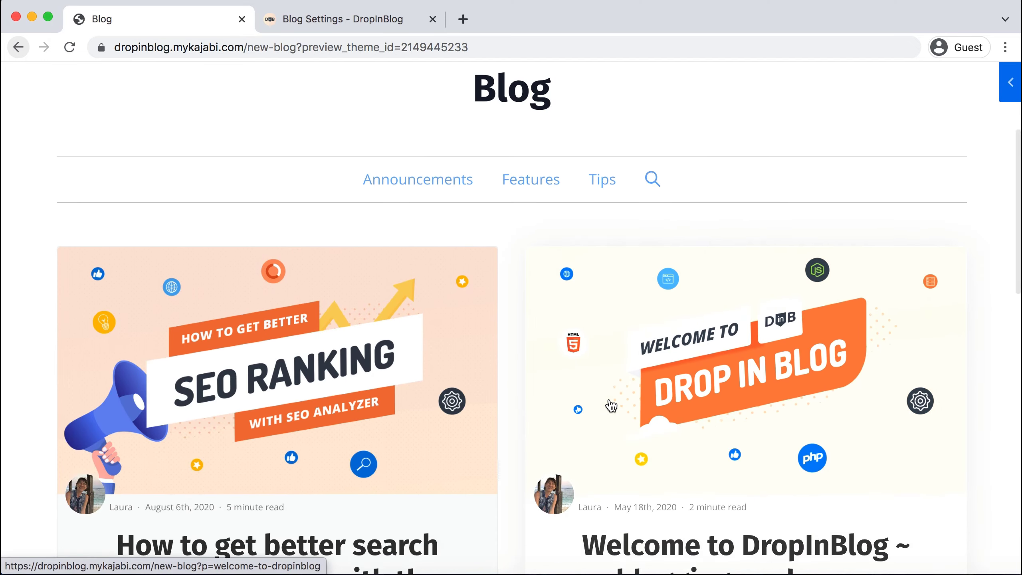
scroll(608, 398, "down", 5)
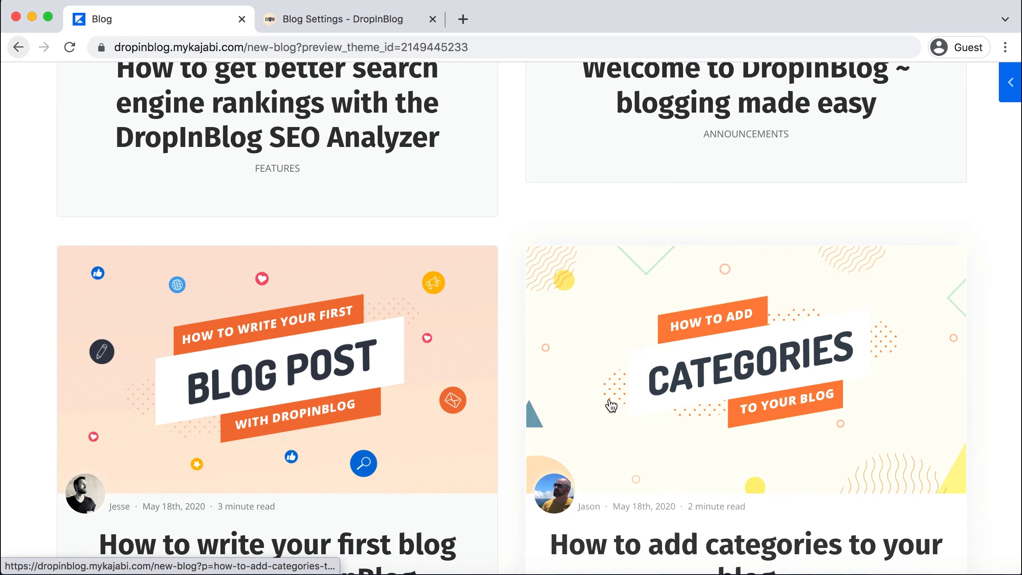
scroll(609, 400, "down", 4)
scroll(611, 405, "down", 5)
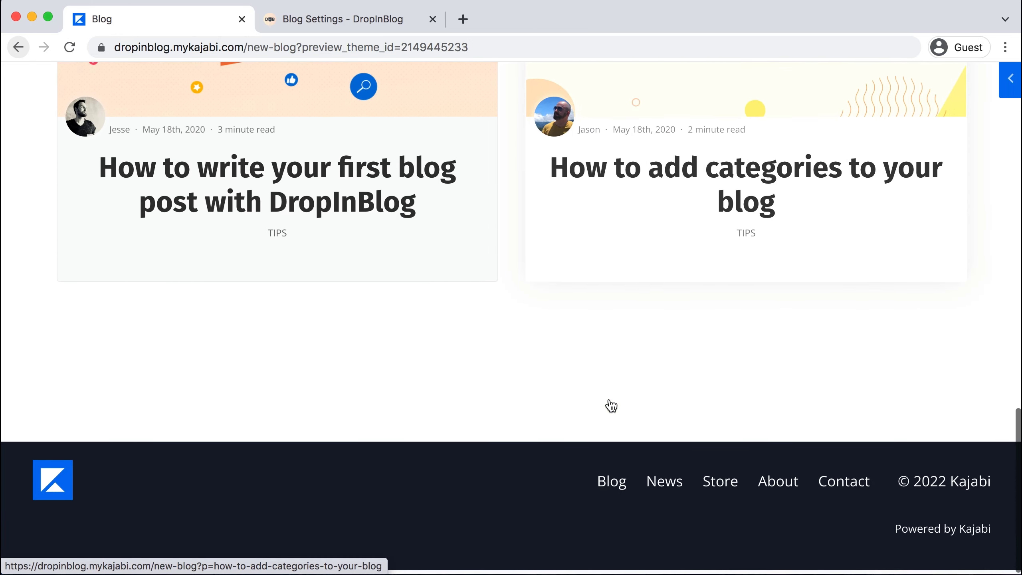
scroll(611, 405, "up", 2)
scroll(611, 405, "up", 10)
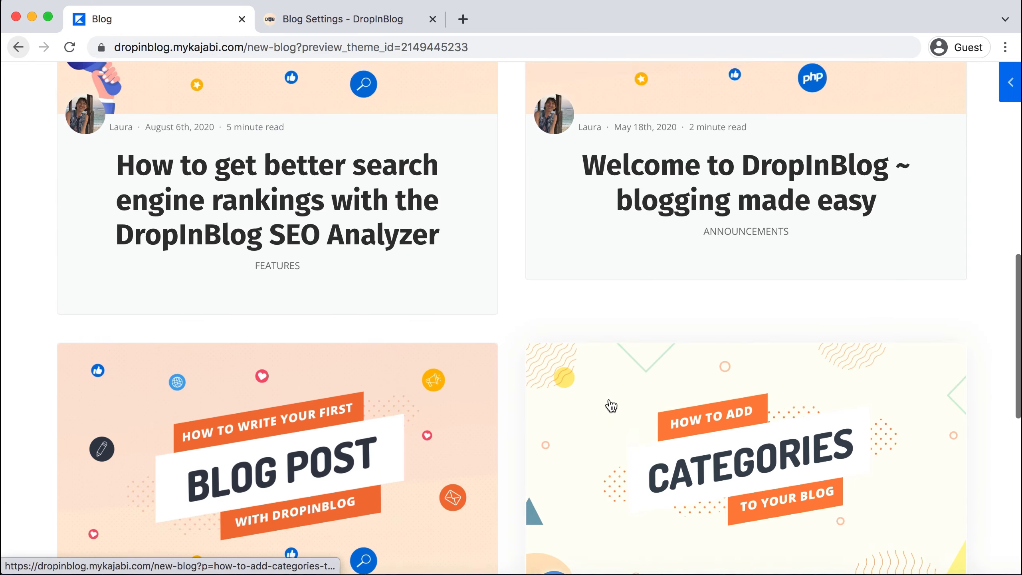
scroll(610, 405, "up", 8)
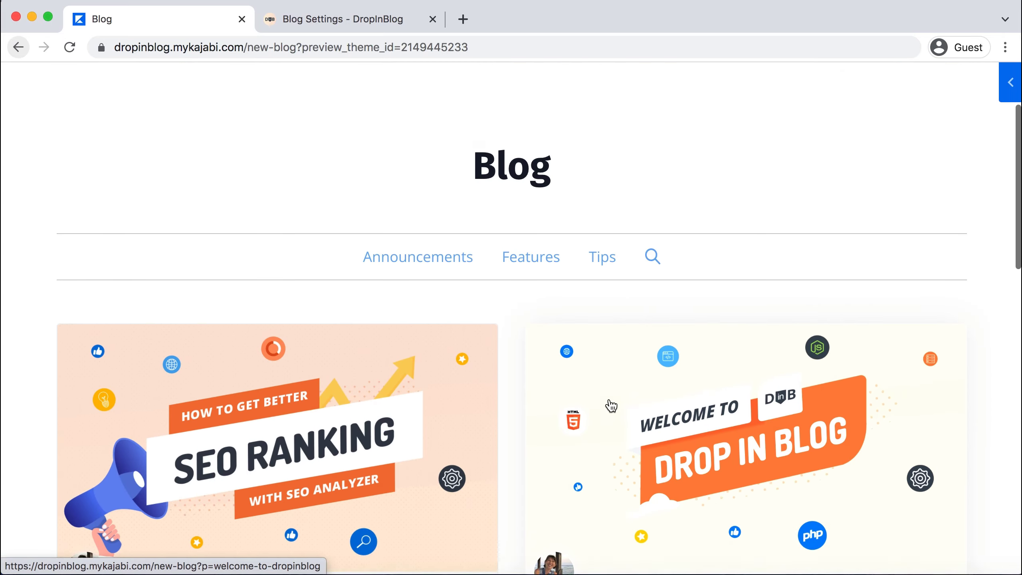